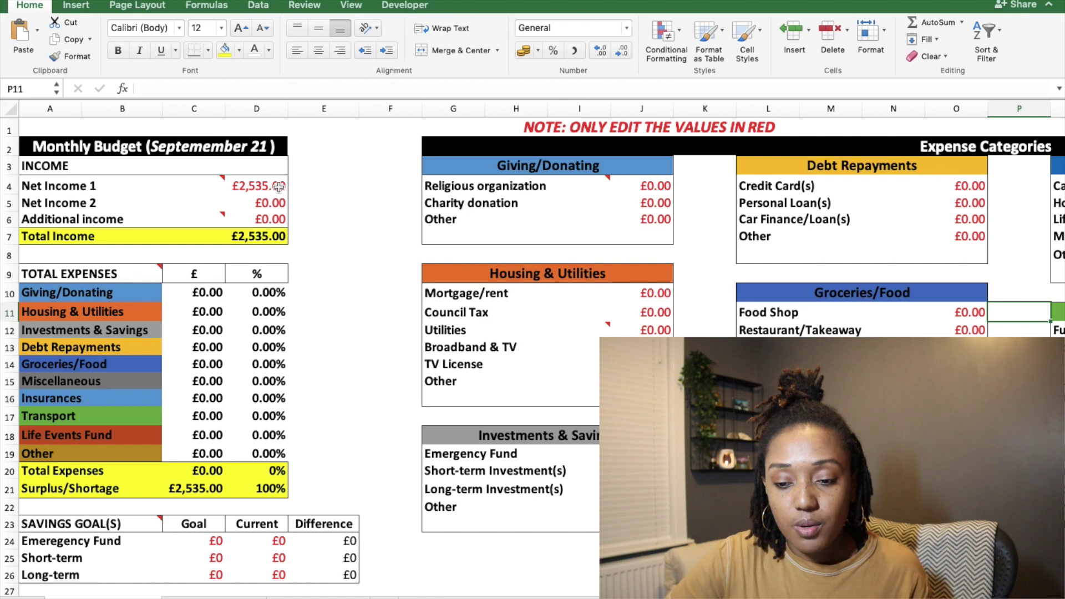
- Review the income entries in the monthly budget: Net Income 1, Net Income 2 and Additional income
click(99, 184)
click(99, 201)
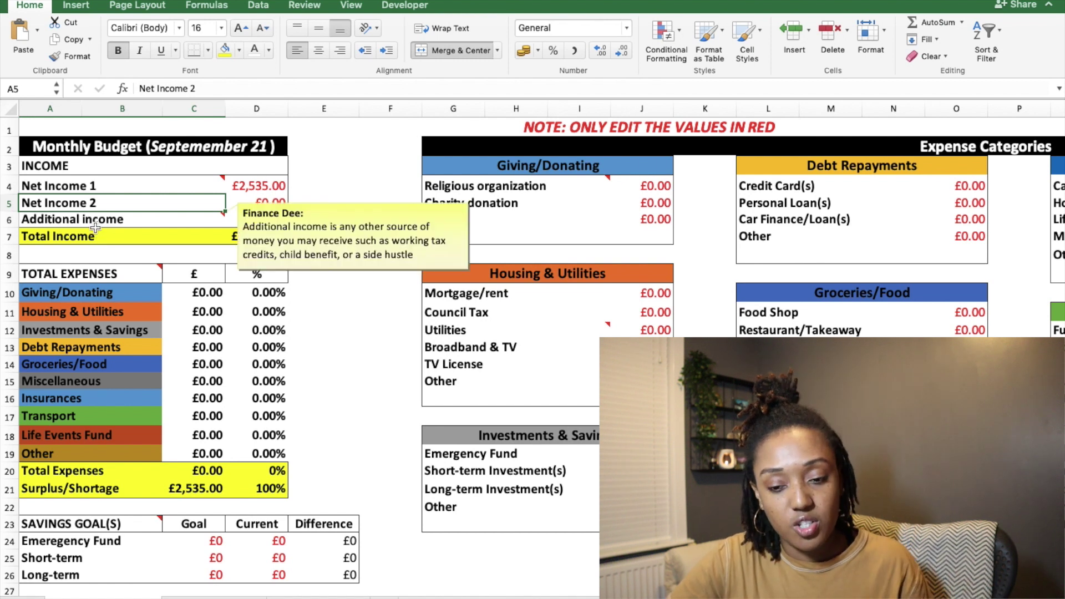
click(102, 228)
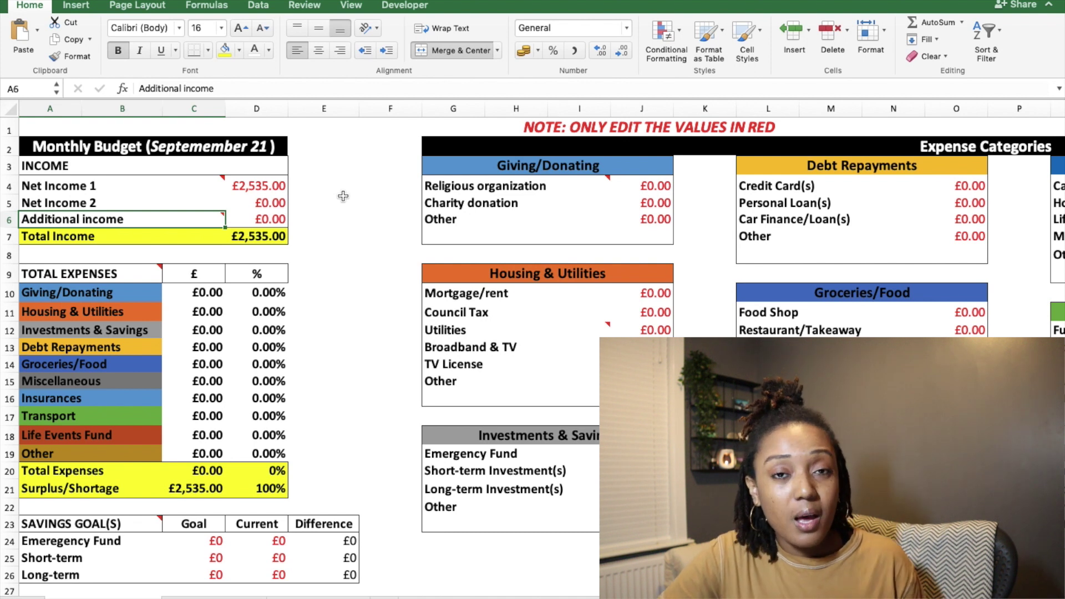
click(283, 184)
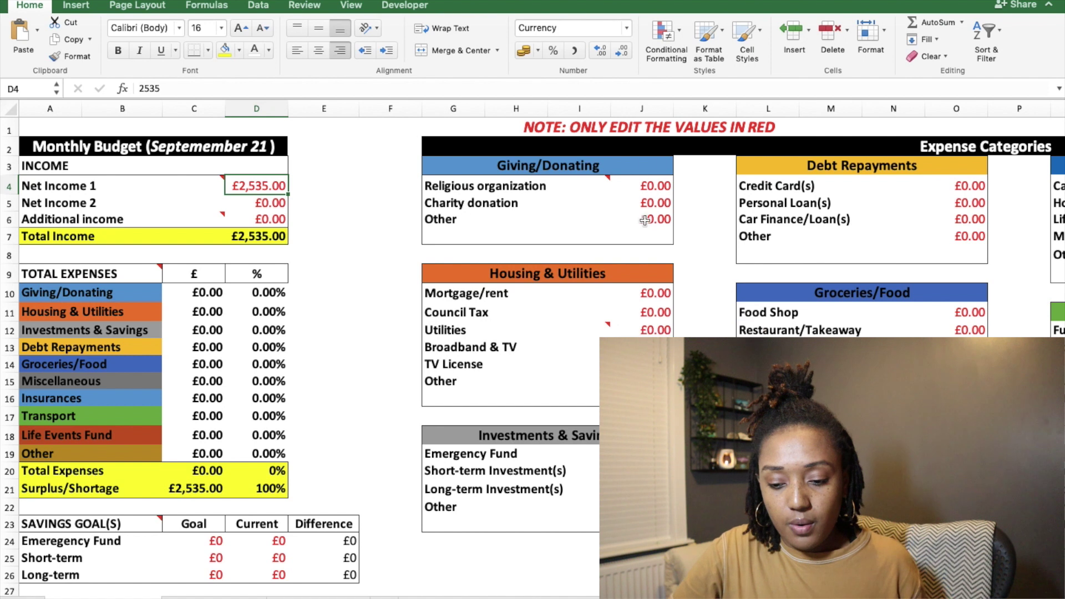
- Budget £100 for Charity donation under Giving/Donating and check that category's percentage in the expenses summary
click(650, 167)
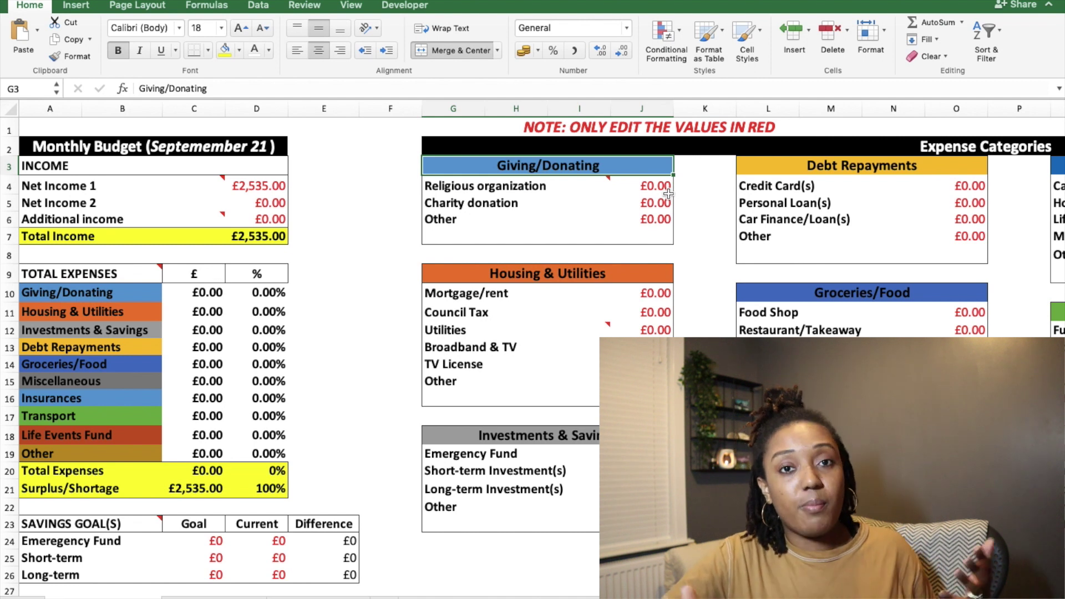
click(656, 188)
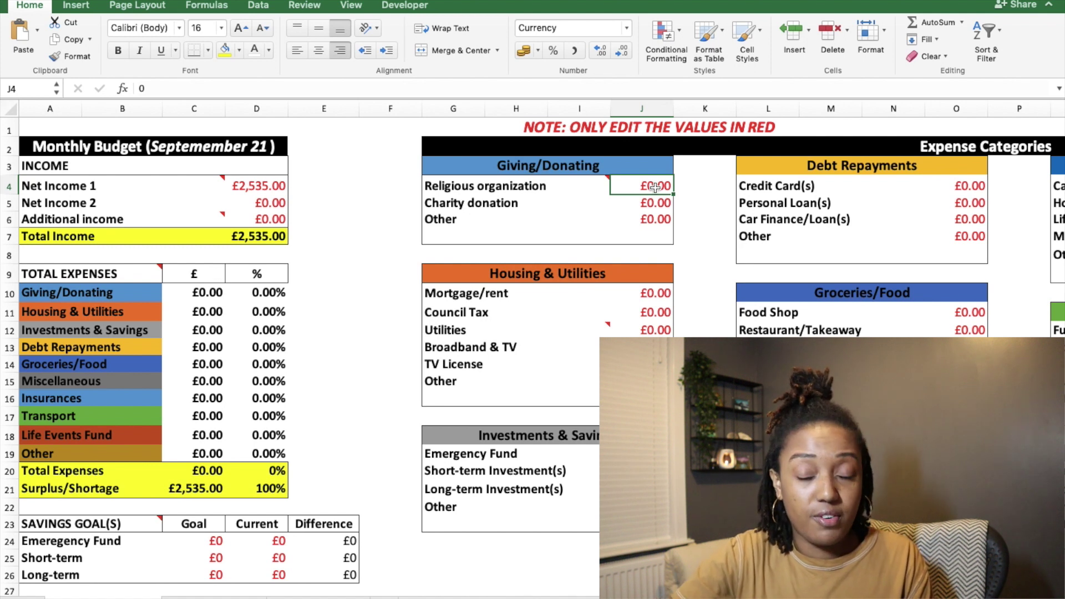
key(Return)
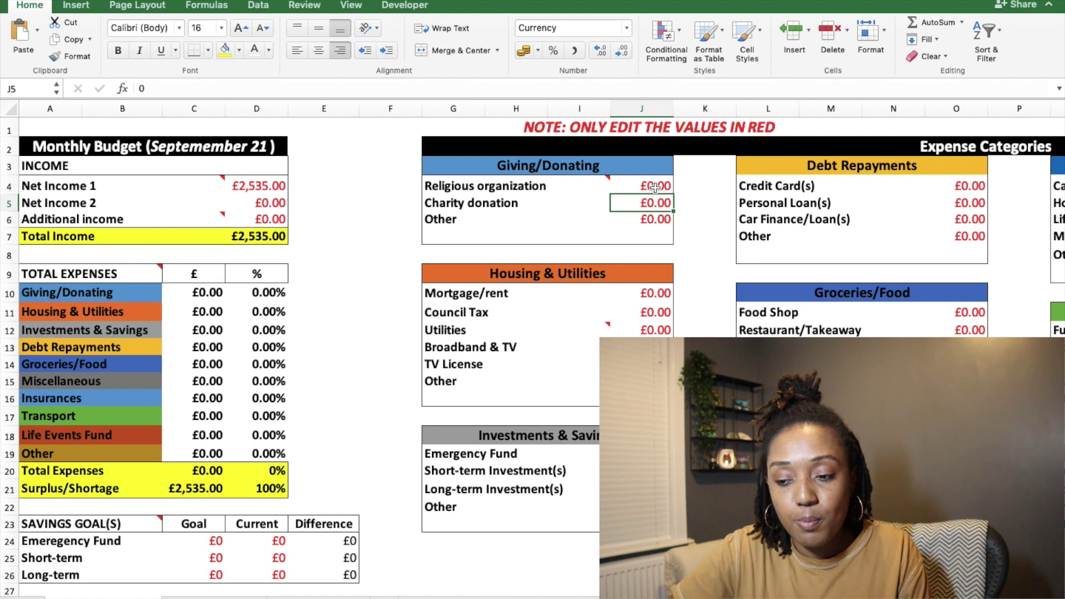
text(100)
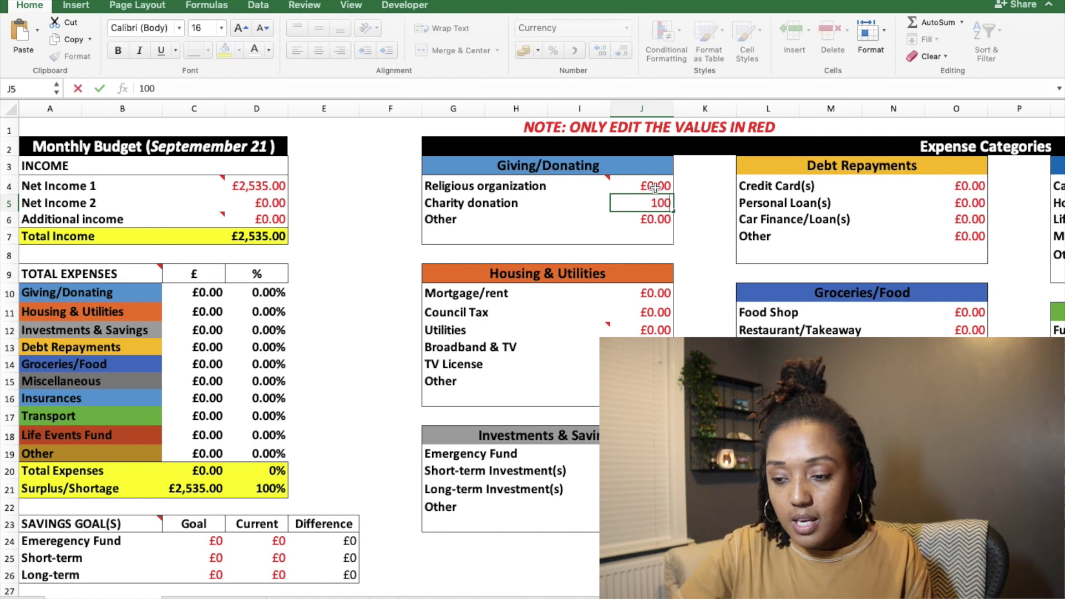
key(Return)
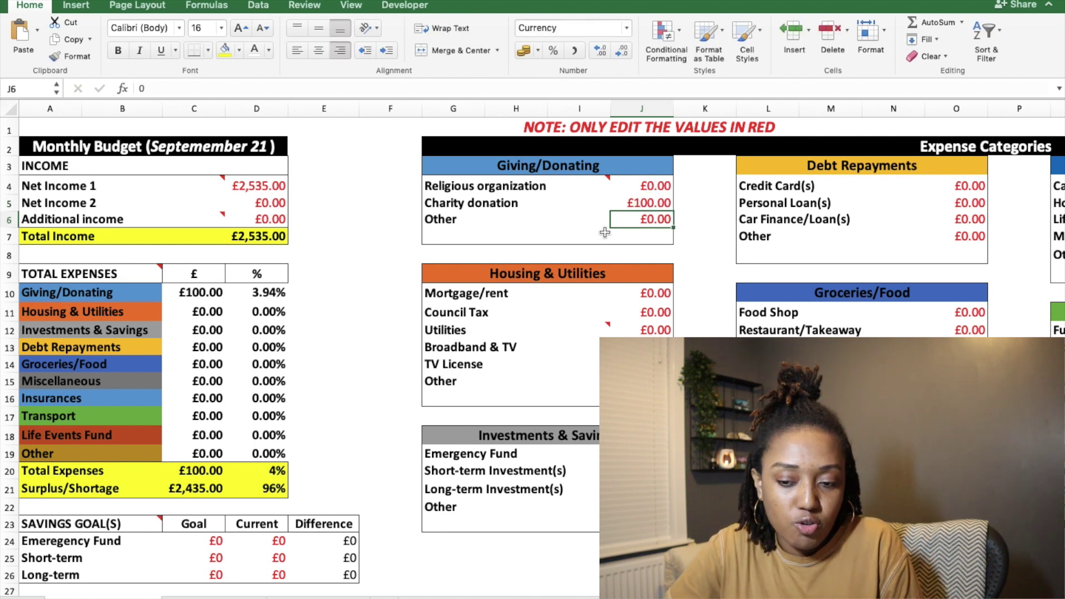
click(269, 297)
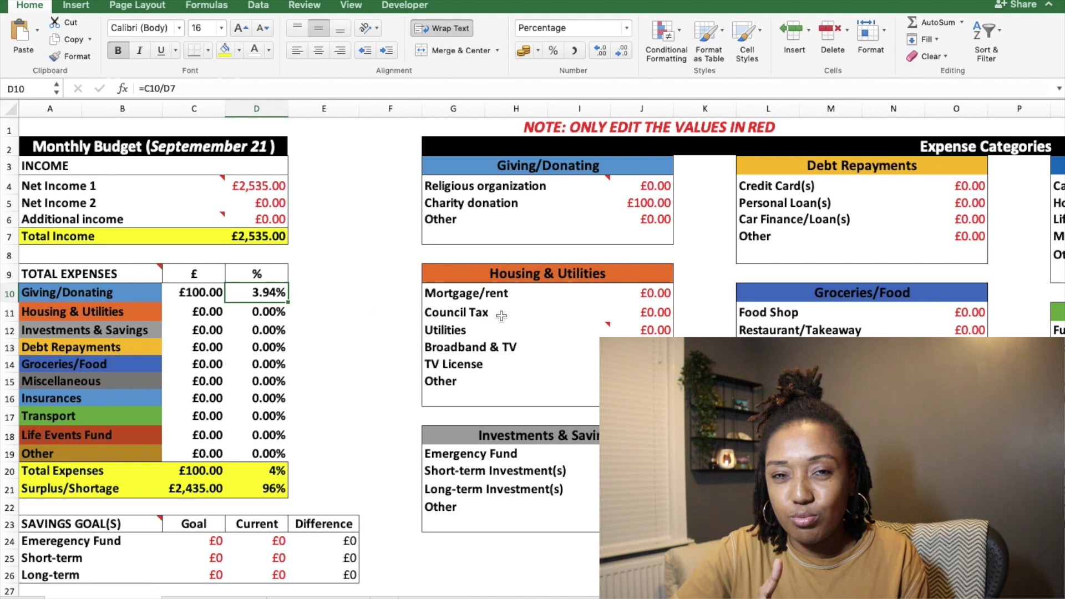
- Under Housing & Utilities, enter Mortgage/rent 600, Council Tax 60, Utilities 60, Broadband & TV 20 and TV License 7.5, and check the category's percentage
click(660, 294)
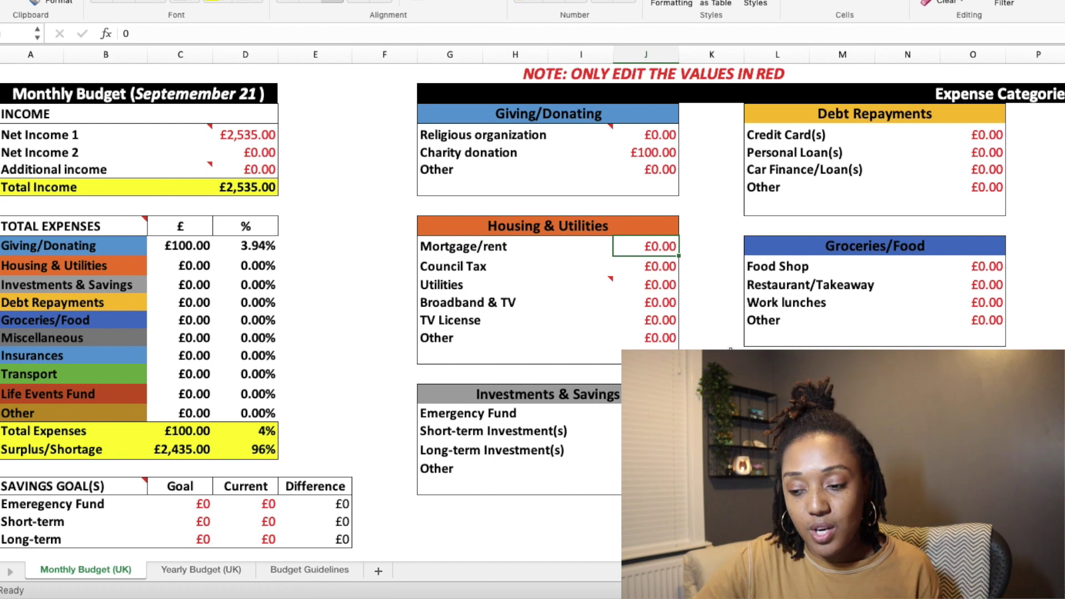
text(600)
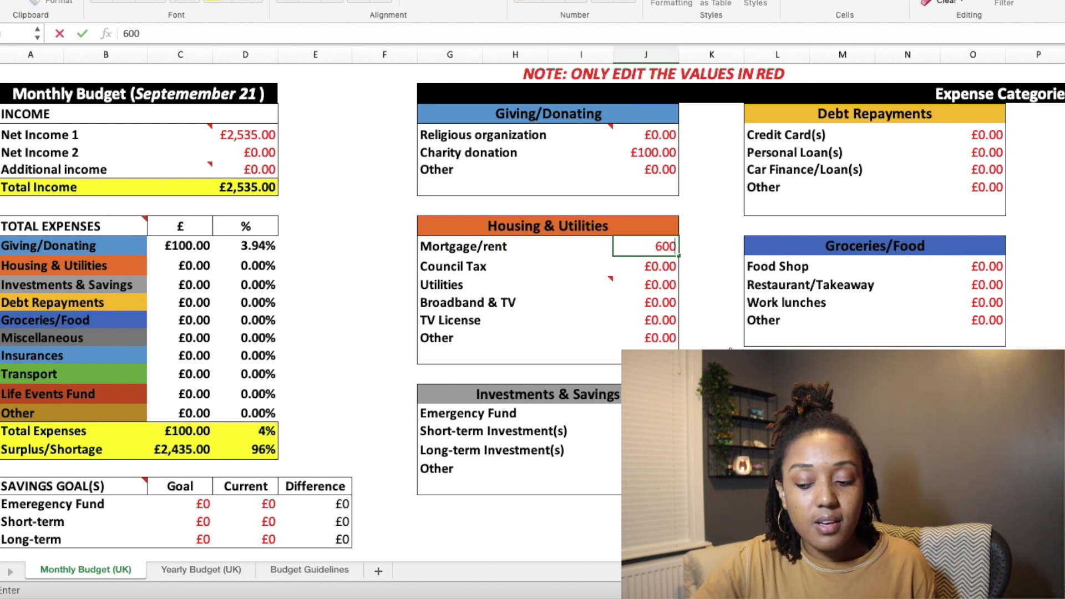
key(Return)
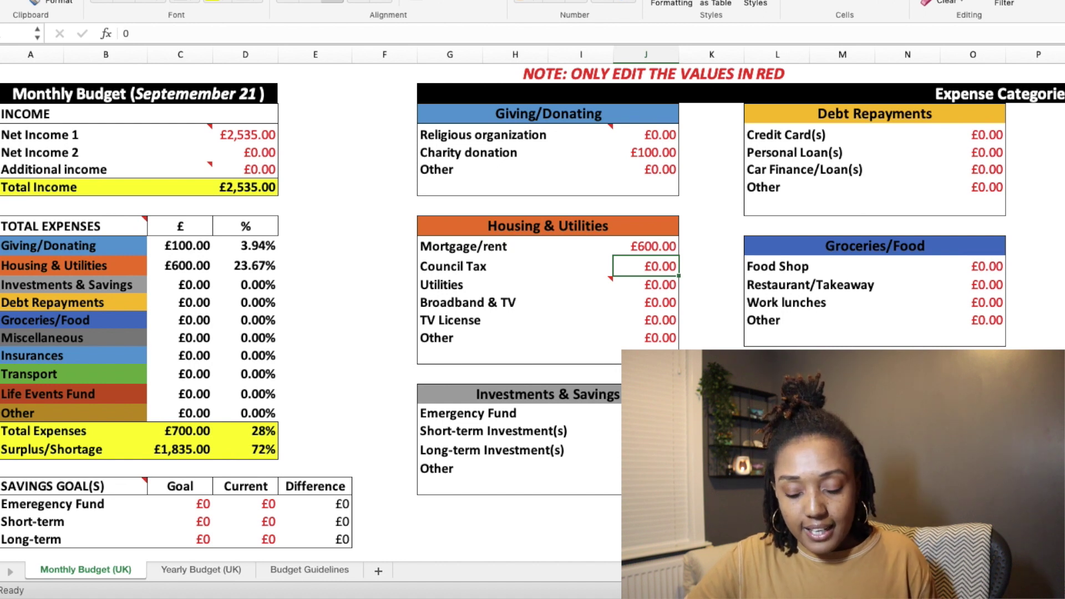
text(60)
key(Return)
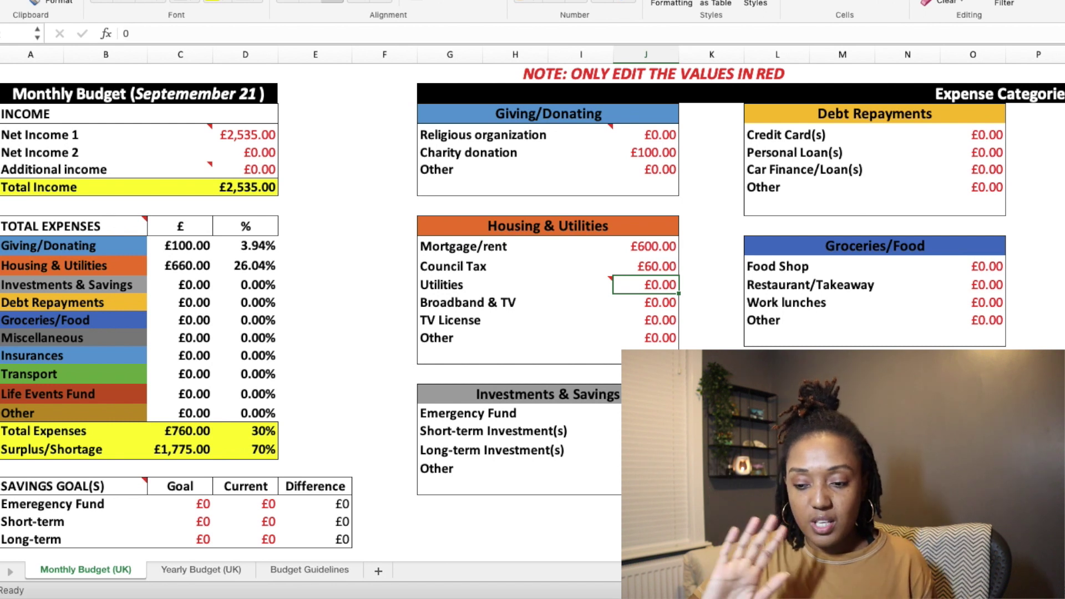
text(60)
key(Return)
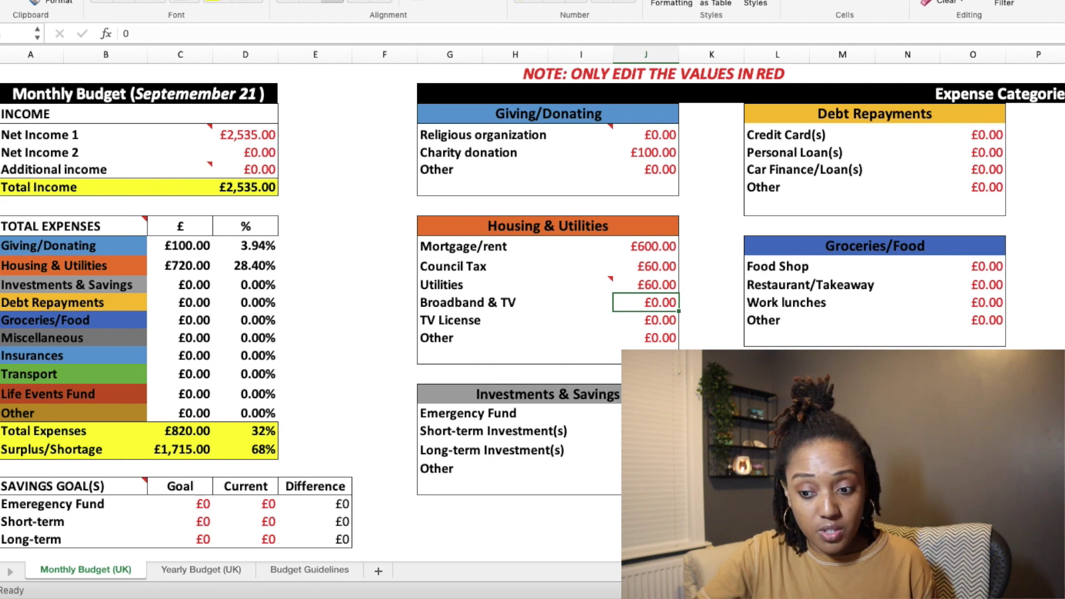
text(20)
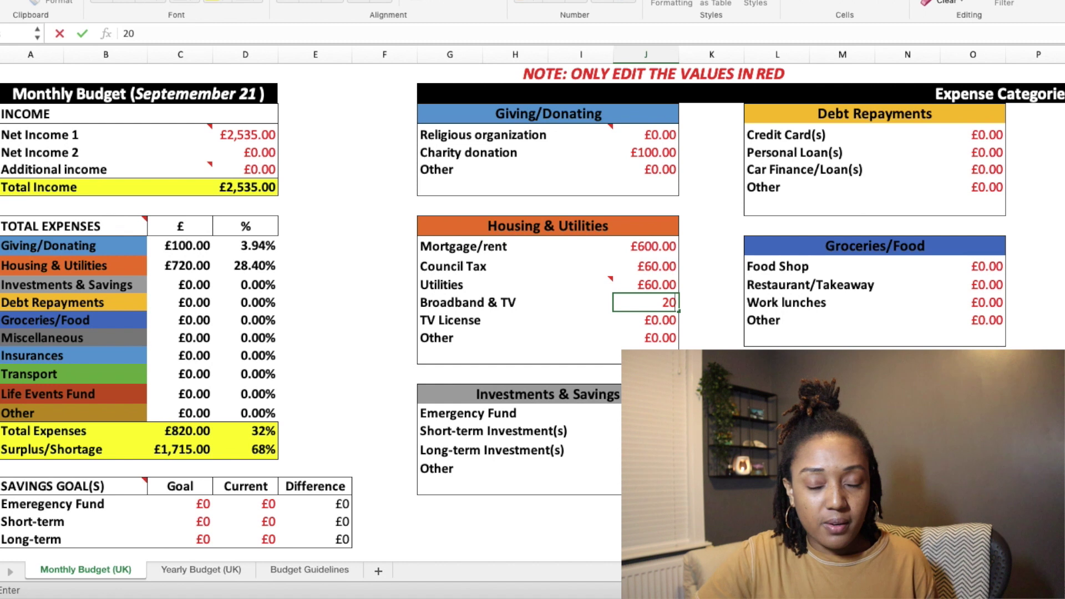
key(Return)
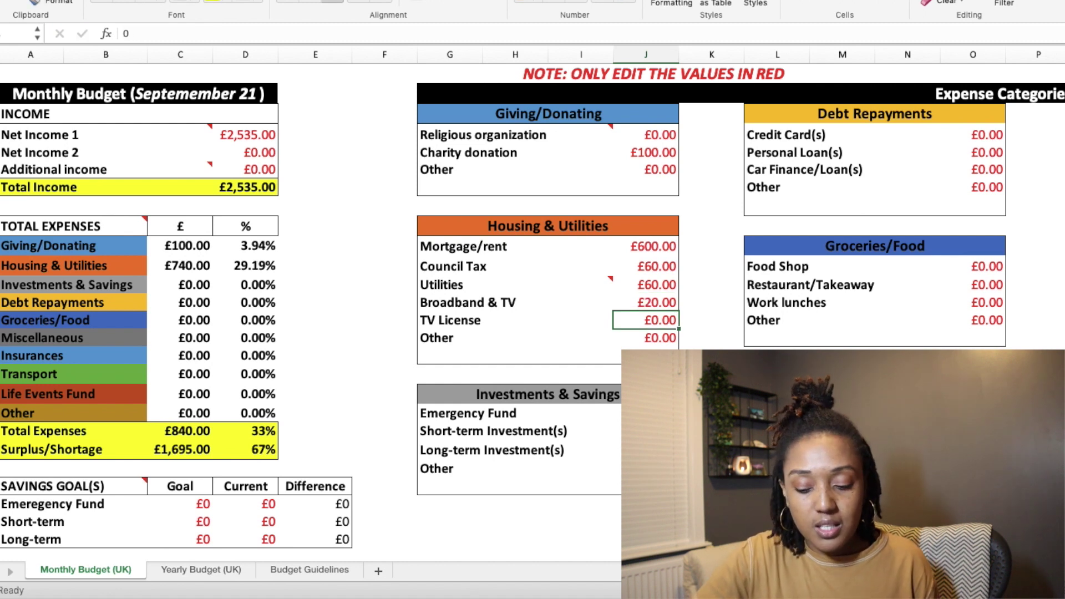
text(7.5)
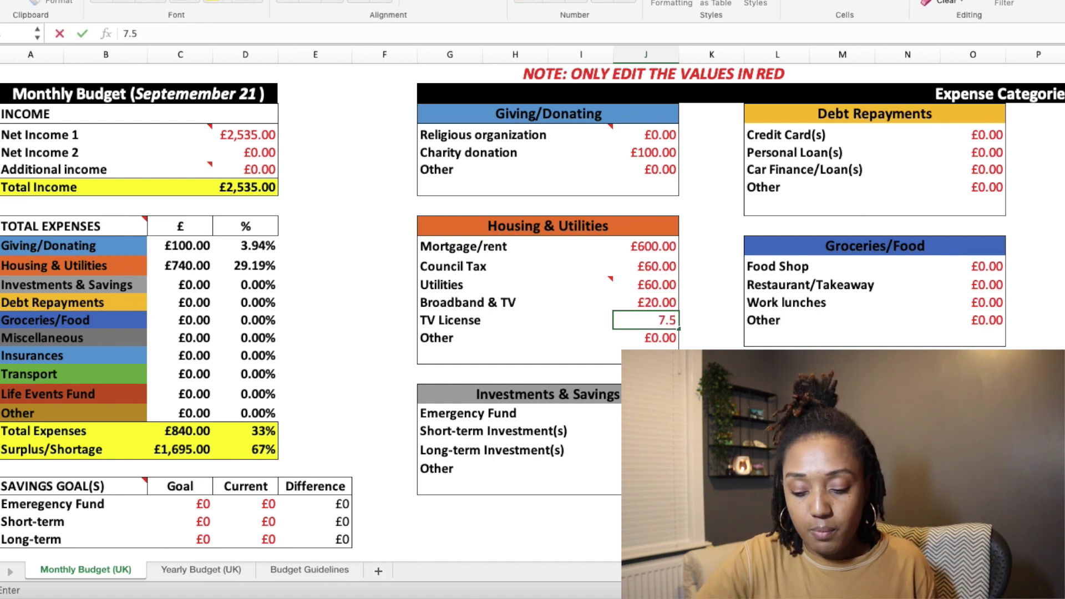
key(Return)
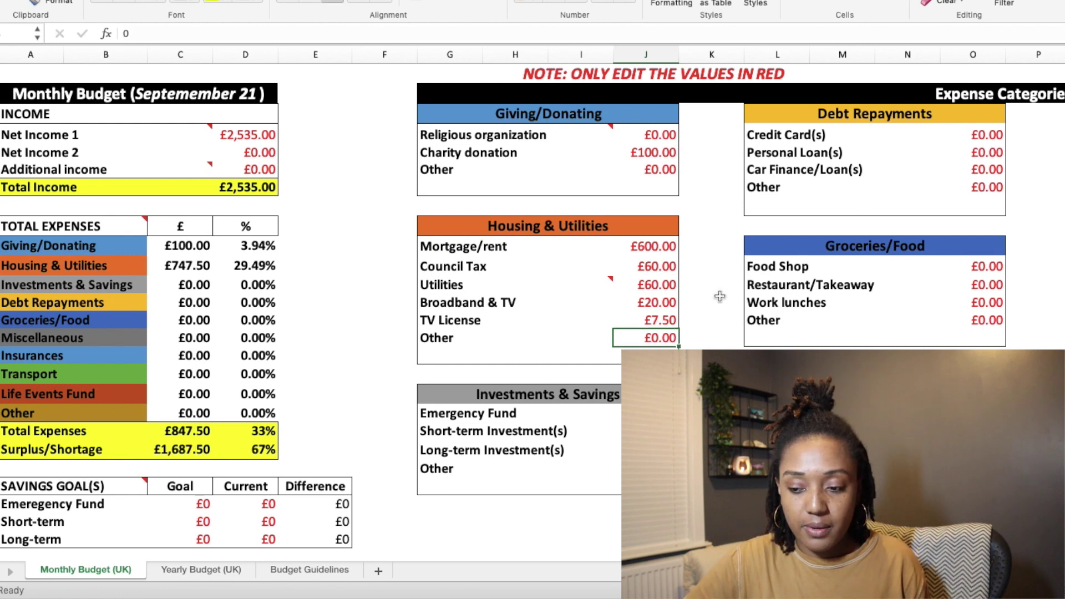
click(268, 267)
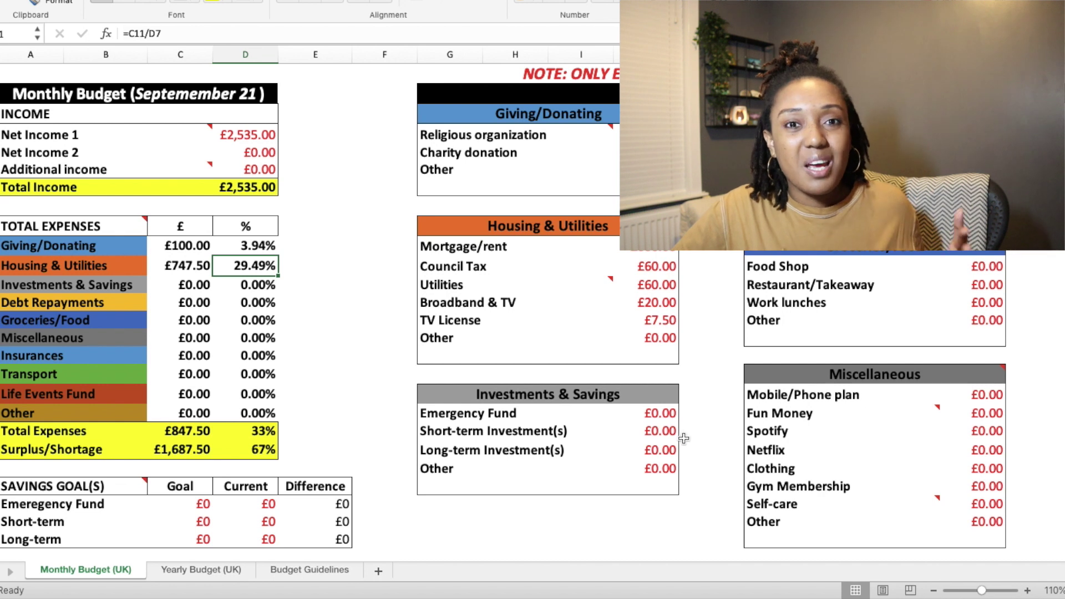
- Under Investments & Savings, enter Emergency Fund 75, Short-term Investment(s) 50 and Long-term Investment(s) 400, and check the category's percentage
click(675, 420)
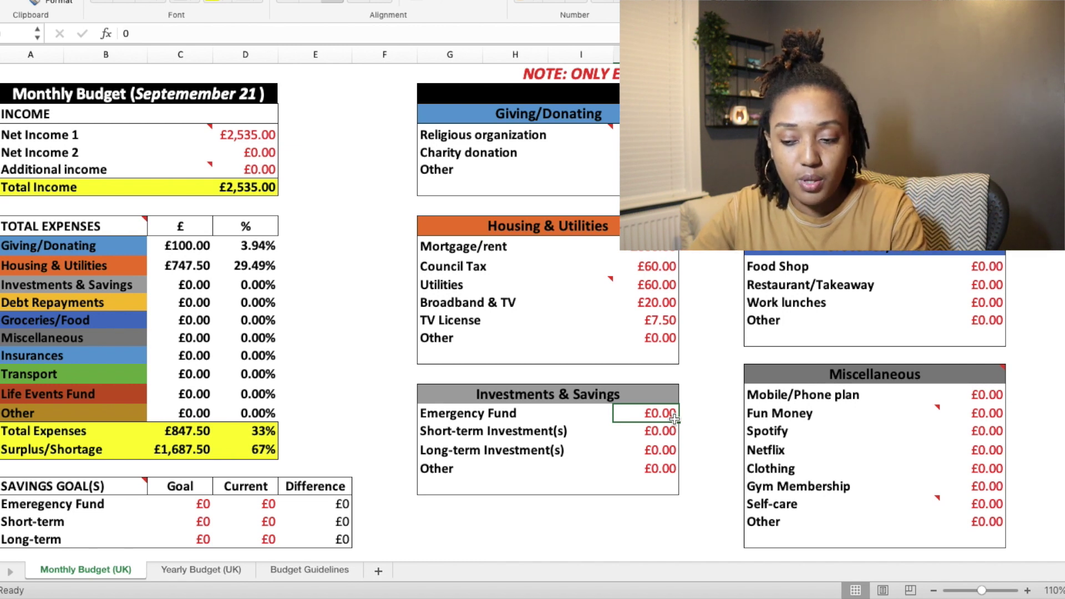
text(75)
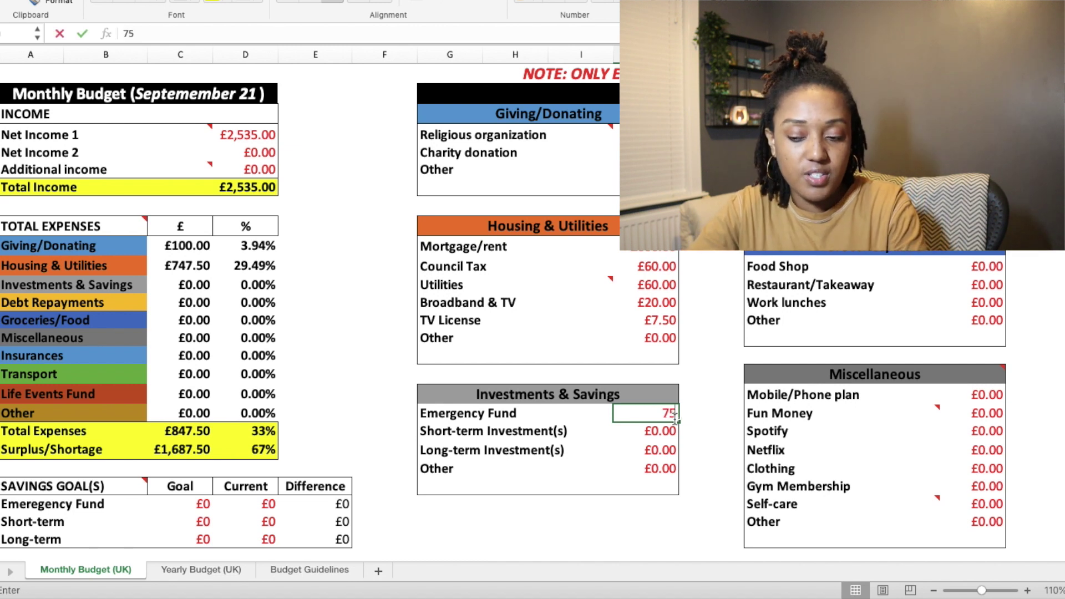
key(Return)
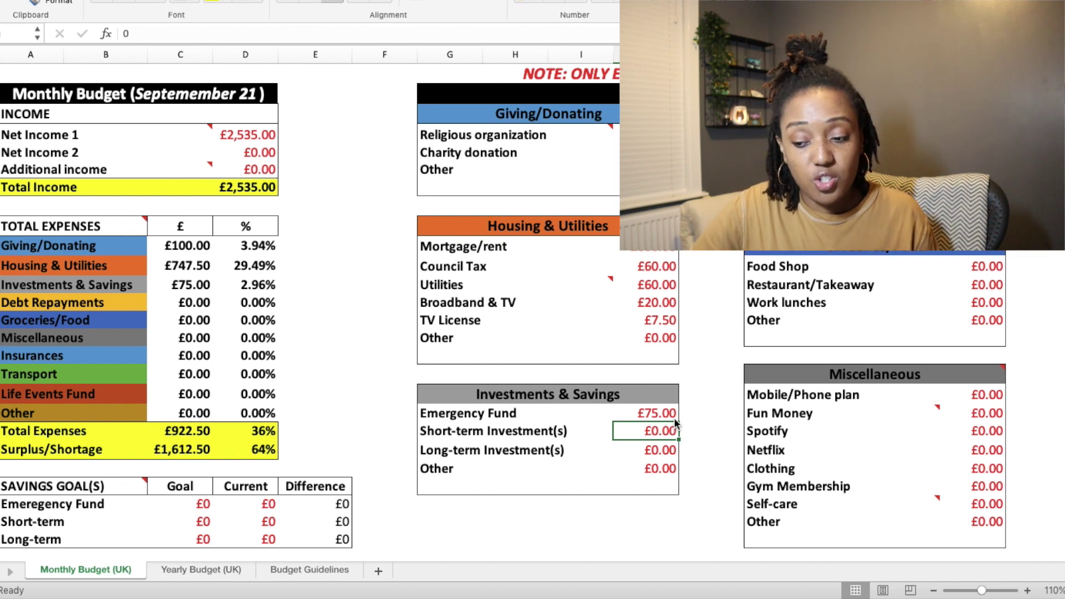
text(50)
key(Return)
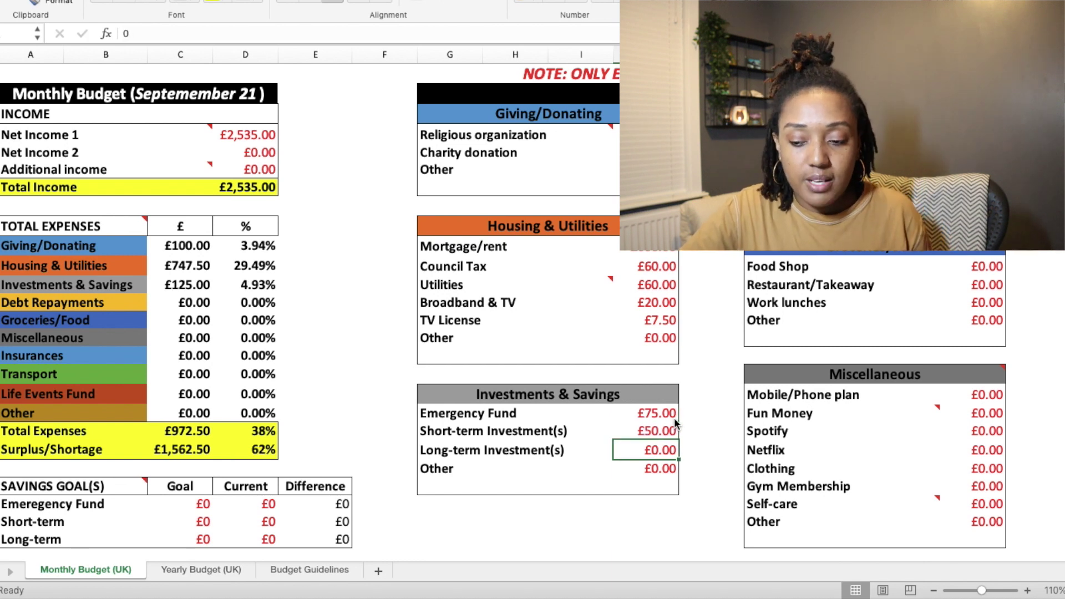
text(400)
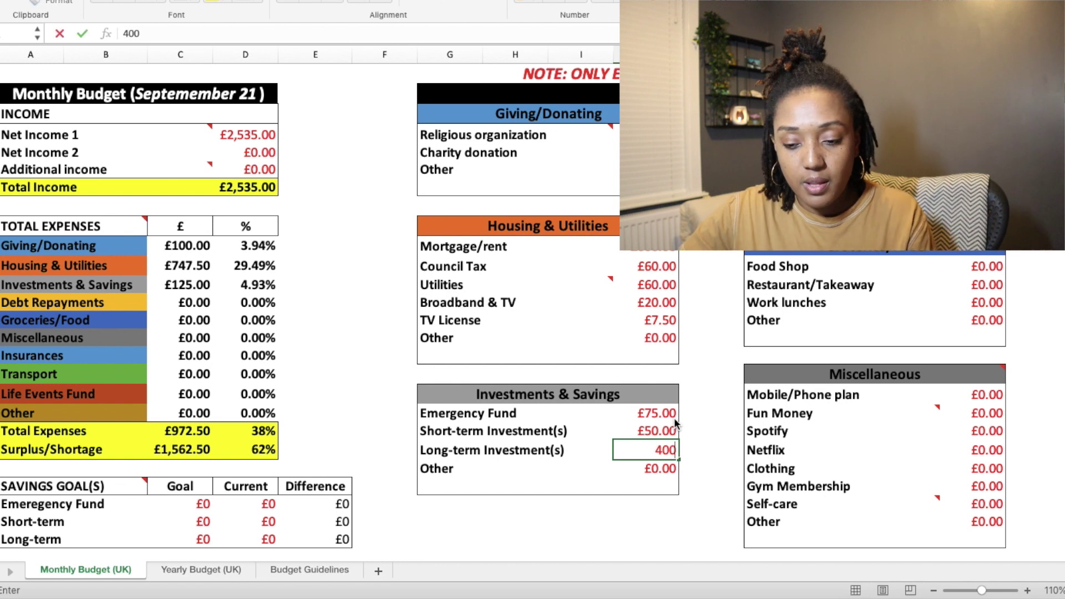
key(Return)
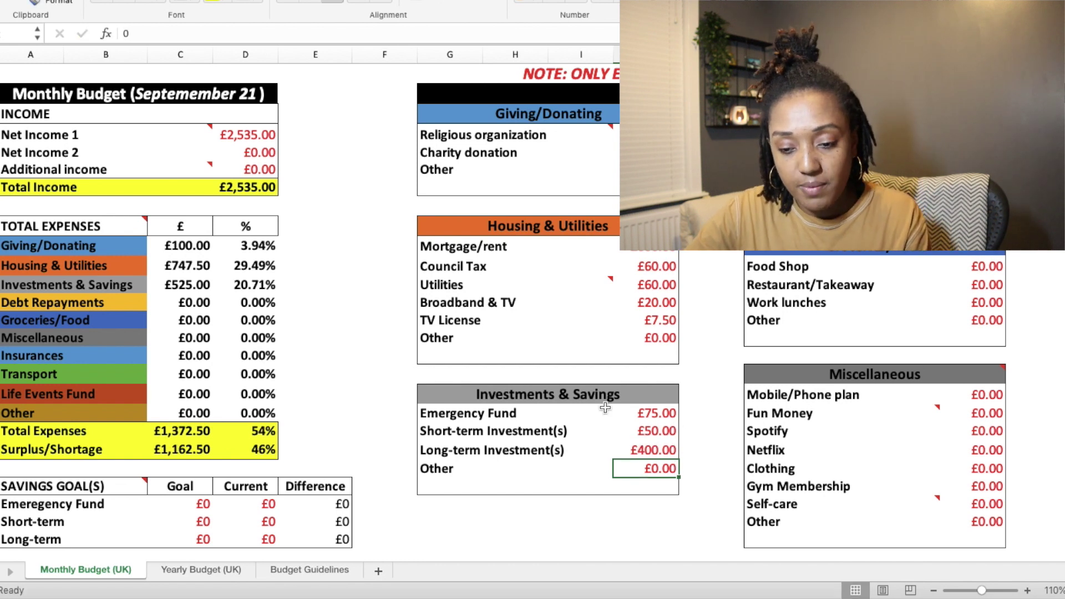
click(265, 284)
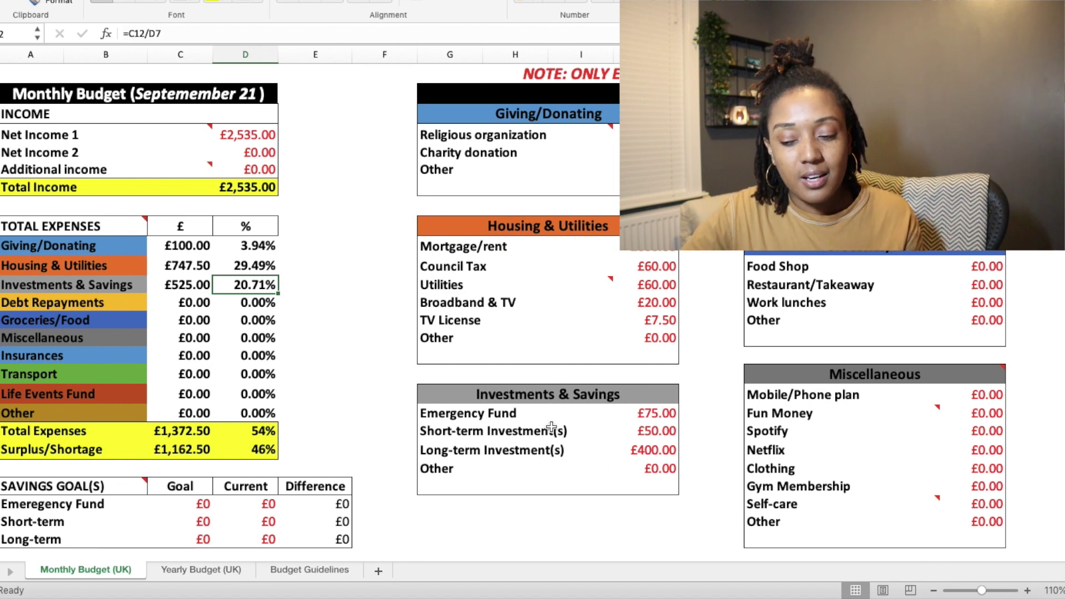
- Examine the Total Expenses and Surplus/Shortage rows, including the amounts and the surplus percentage
click(661, 457)
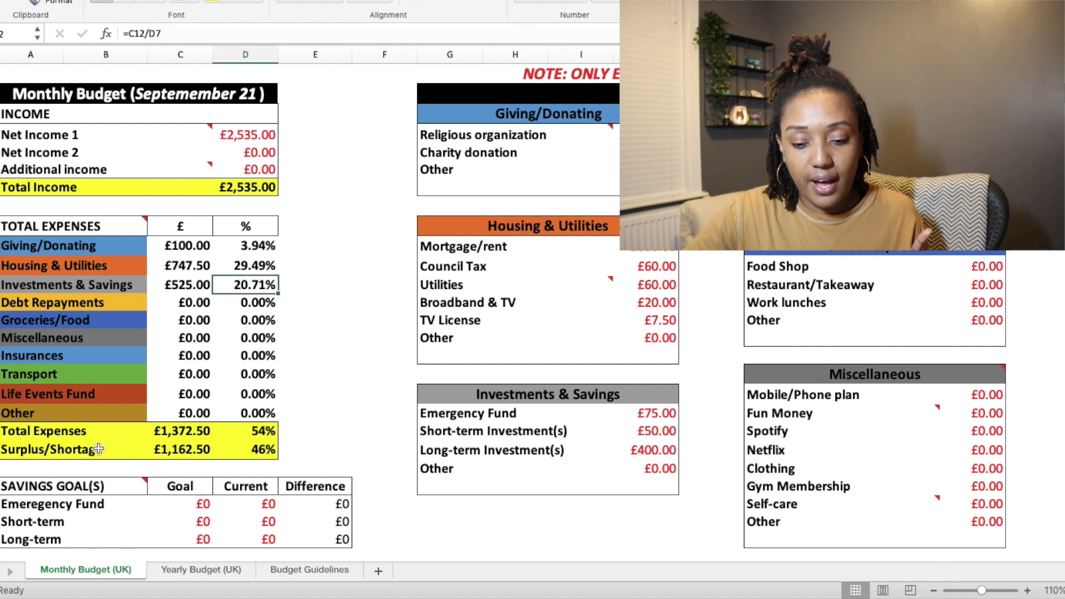
click(89, 432)
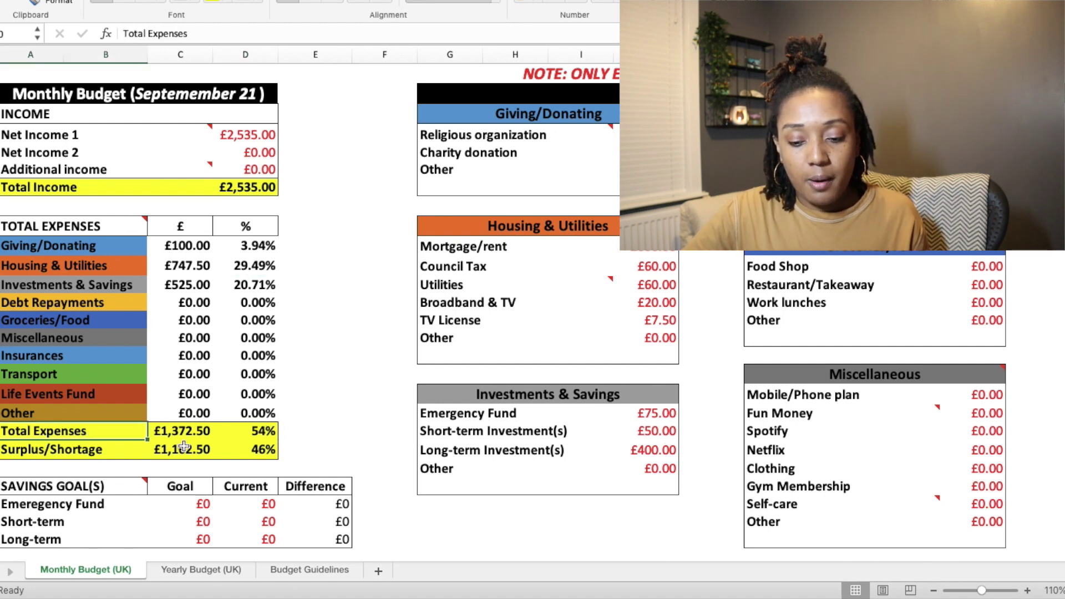
click(126, 450)
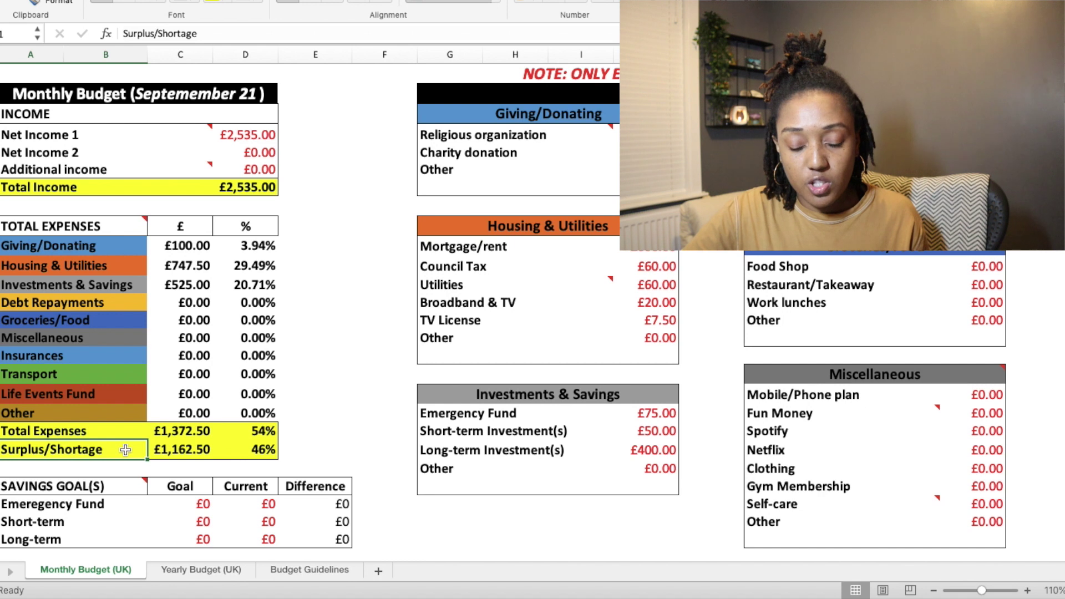
click(203, 431)
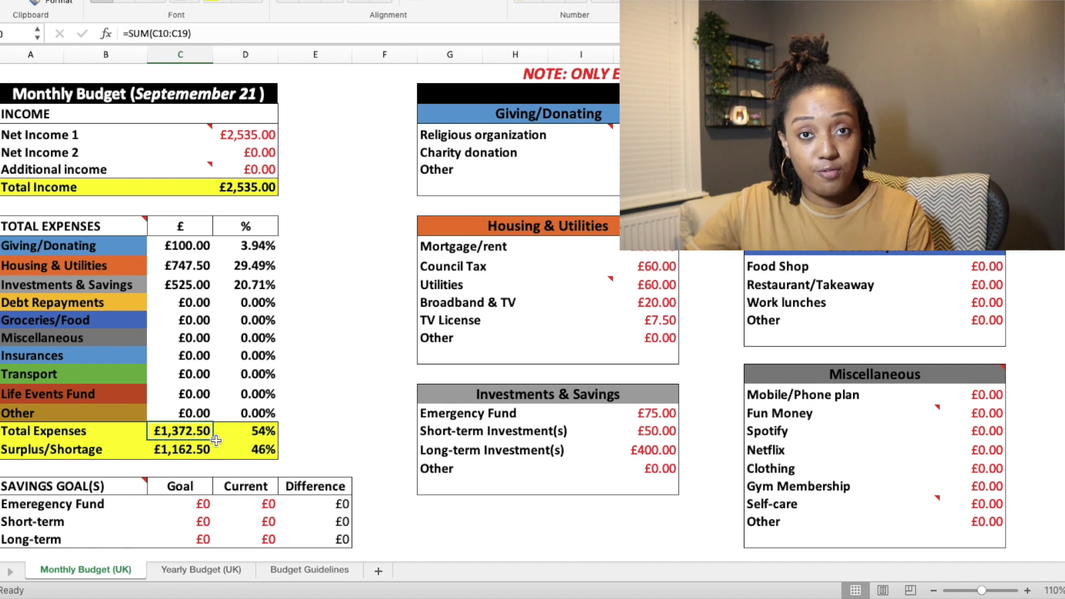
click(164, 451)
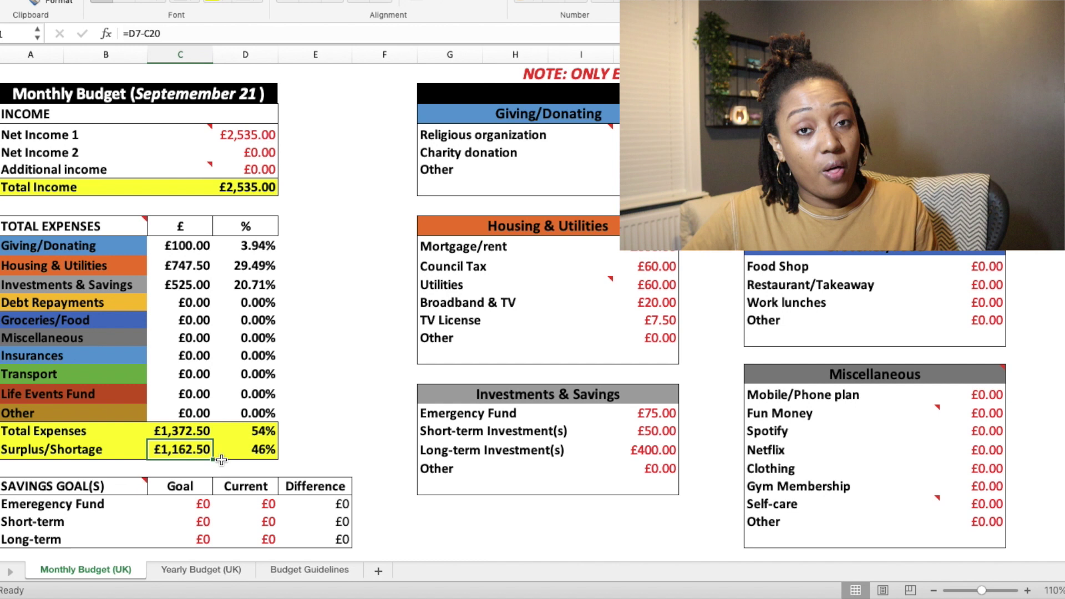
click(241, 451)
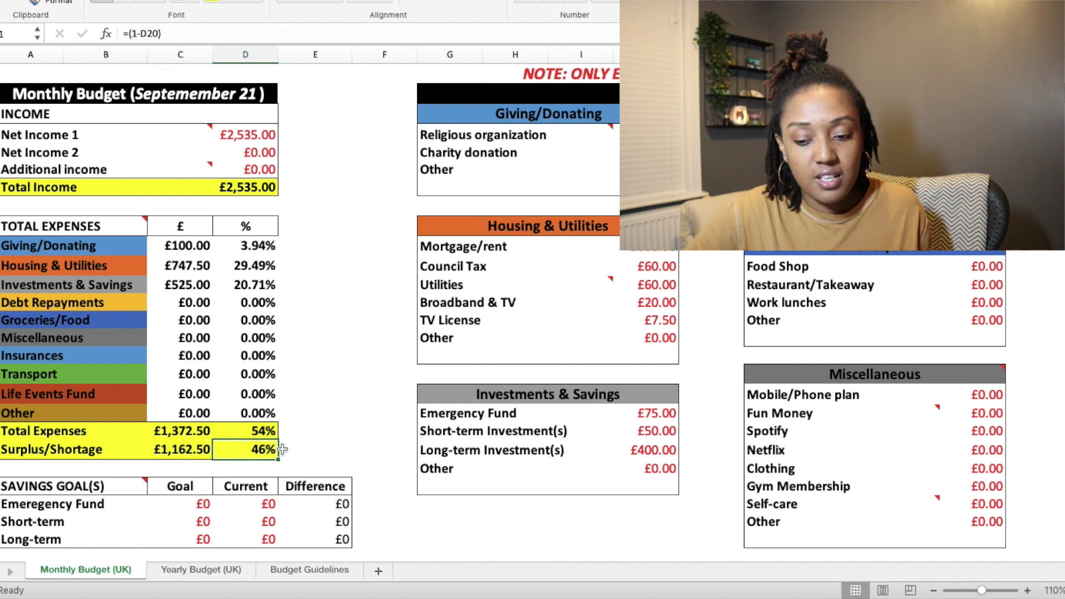
- Enter 291 for Credit Card(s) in the Debt Repayments category
scroll(651, 396, right, 5)
scroll(651, 396, right, 2)
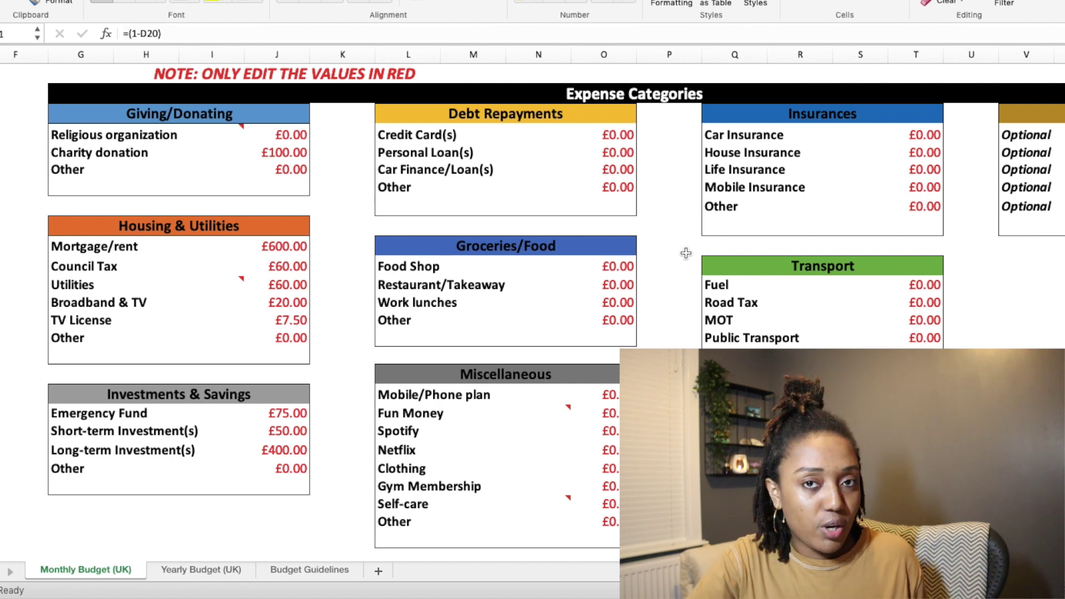
click(616, 138)
text(291)
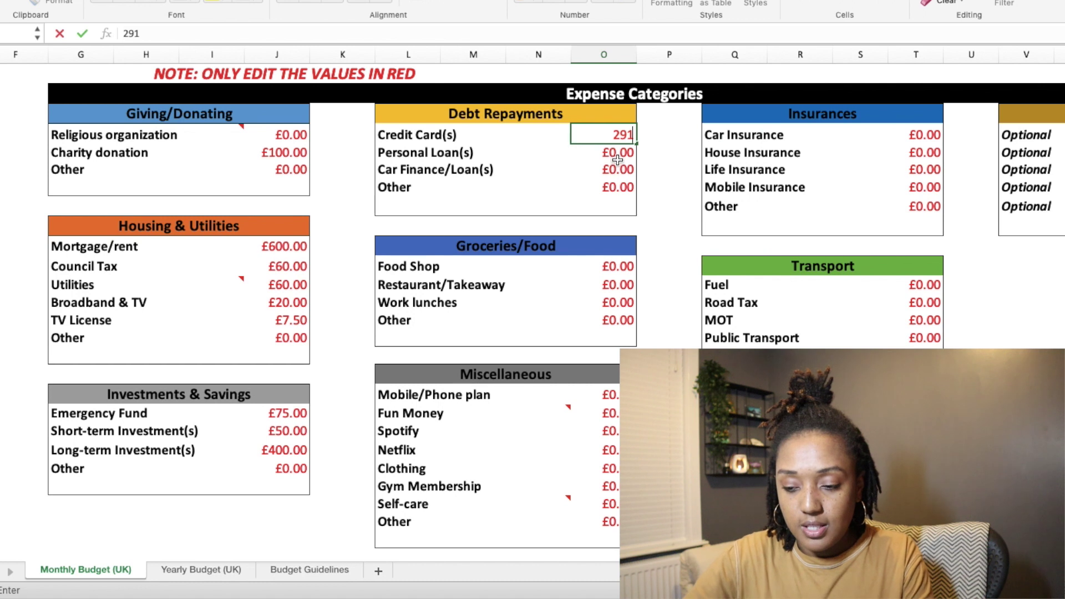
key(Return)
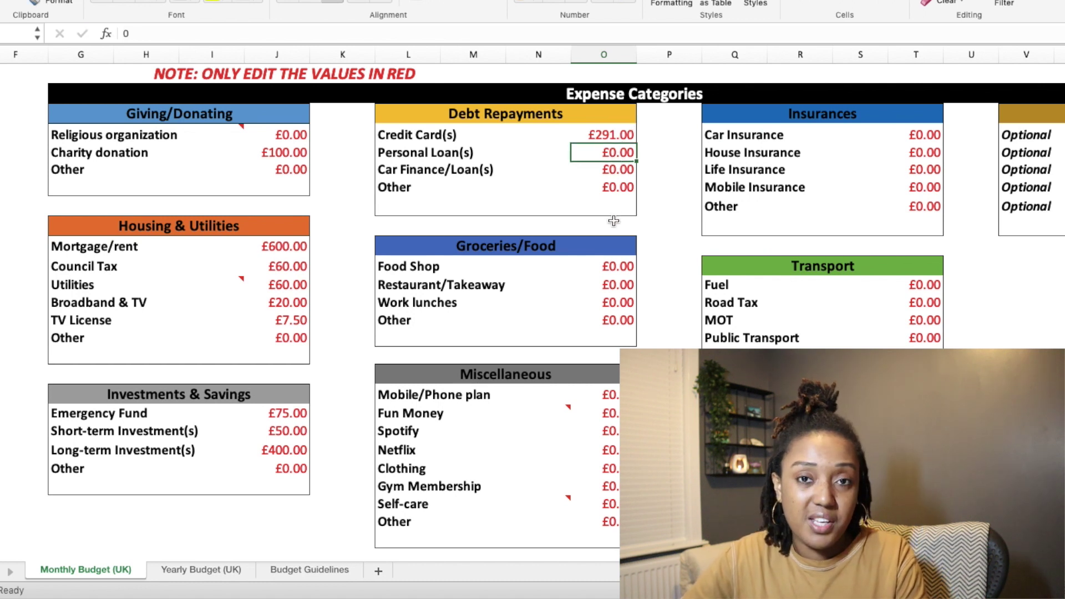
- Check the Debt Repayments category's percentage of income in the Total Expenses summary
scroll(604, 211, left, 5)
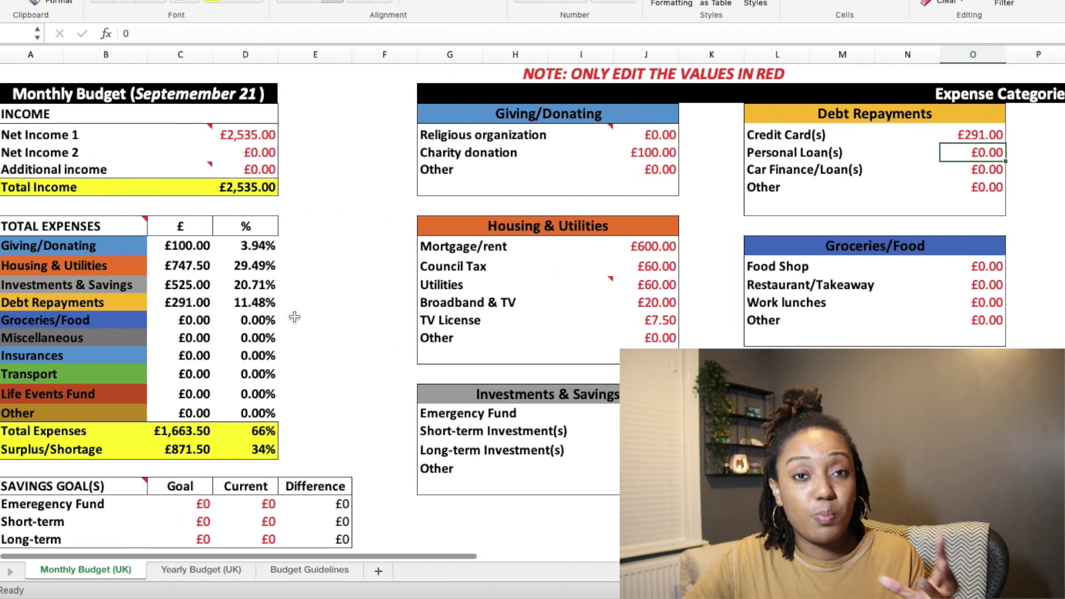
click(263, 306)
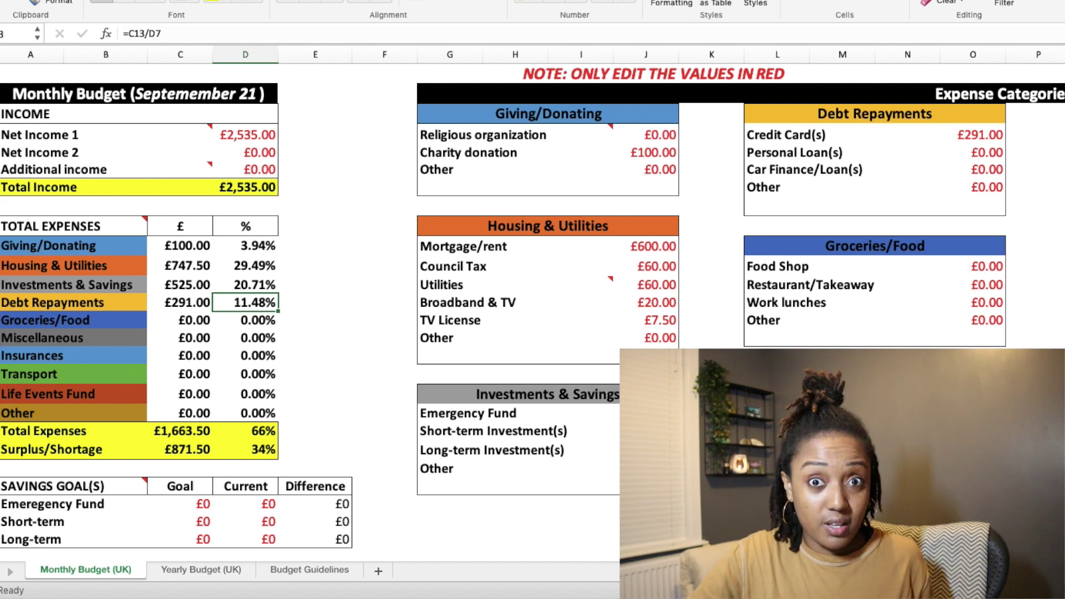
- Enter 280 for Food Shop in the Groceries/Food category
scroll(960, 314, right, 1)
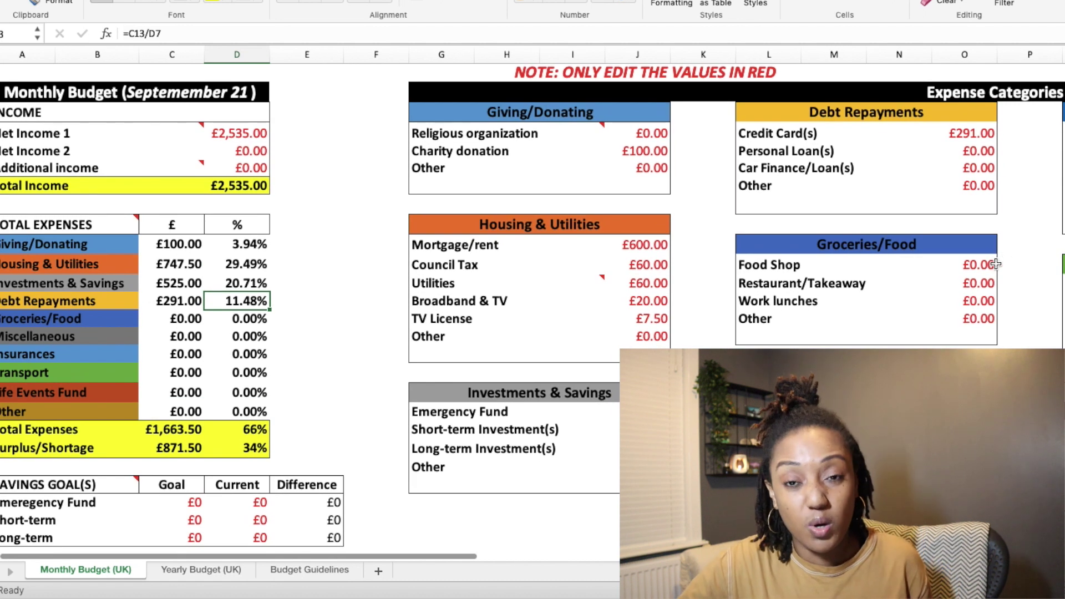
click(992, 266)
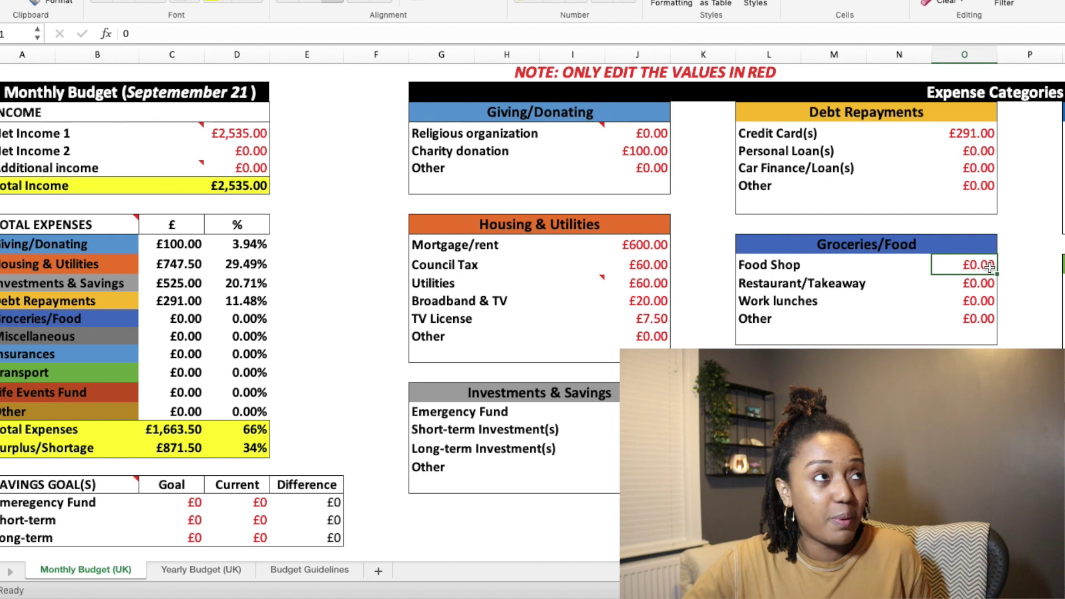
scroll(990, 268, right, 5)
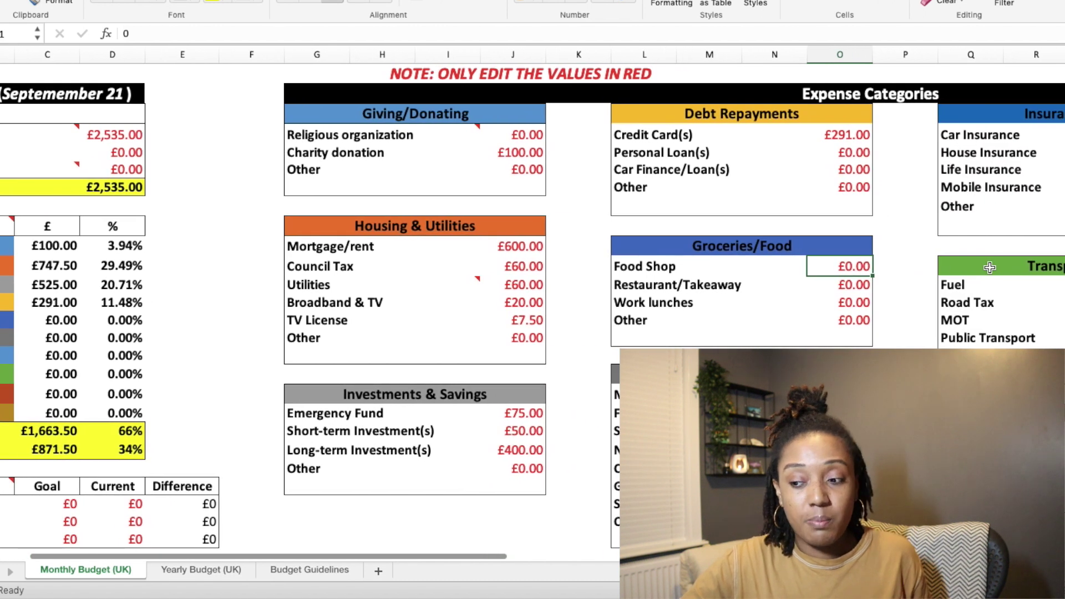
scroll(990, 268, right, 2)
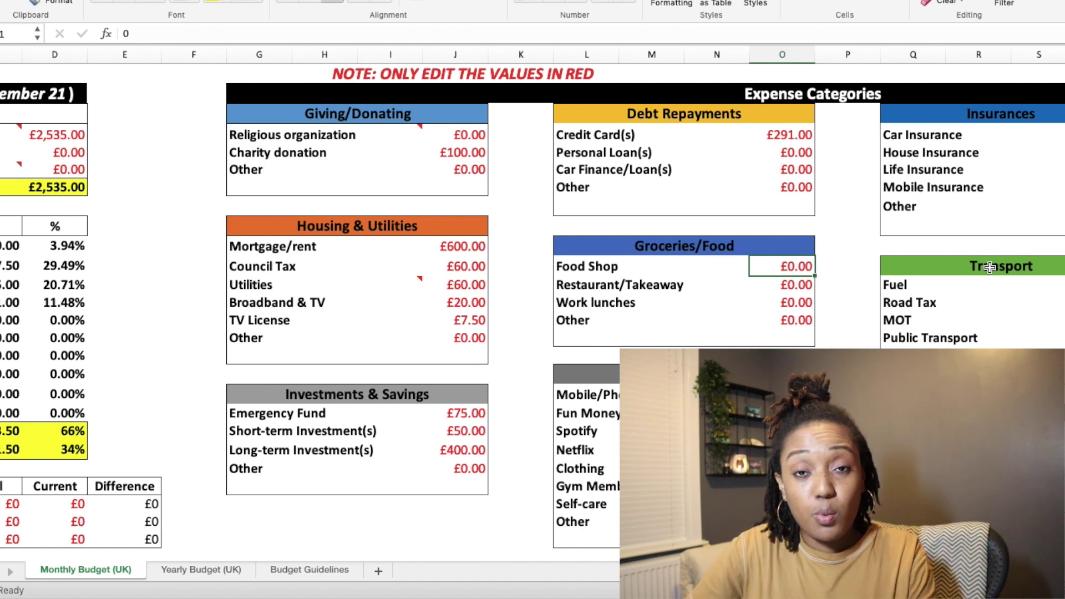
text(280)
key(Return)
scroll(990, 266, left, 2)
scroll(989, 267, down, 1)
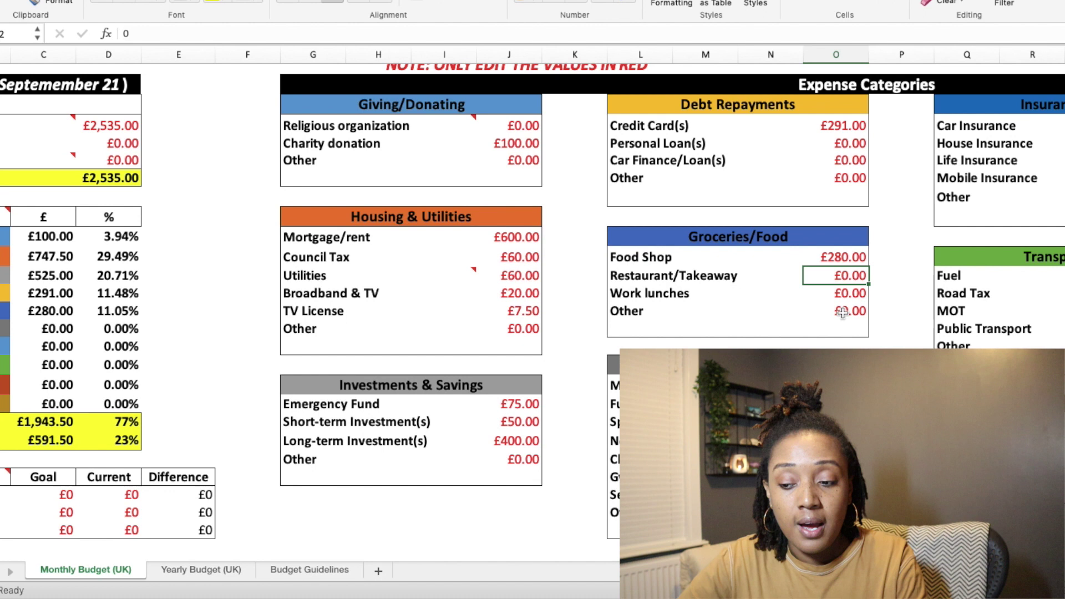
- Shorten the Restaurant/Takeaway label in the Groceries/Food category to Takeaway
click(680, 275)
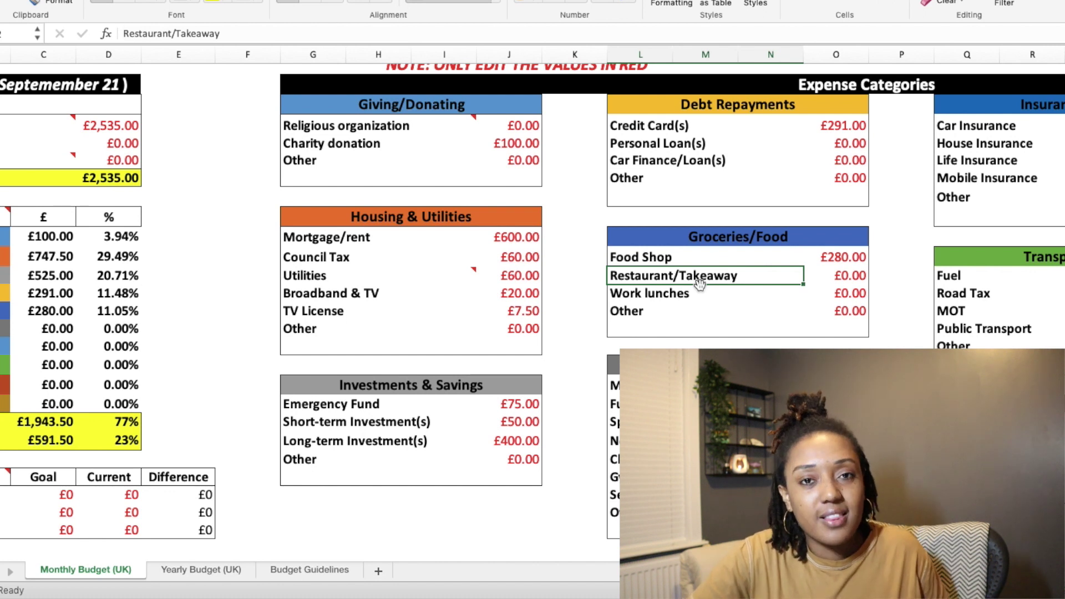
double_click(680, 280)
key(BackSpace)
key(BackSpace)
key(BackSpace)
key(BackSpace)
key(BackSpace)
key(BackSpace)
key(BackSpace)
key(BackSpace)
key(BackSpace)
key(BackSpace)
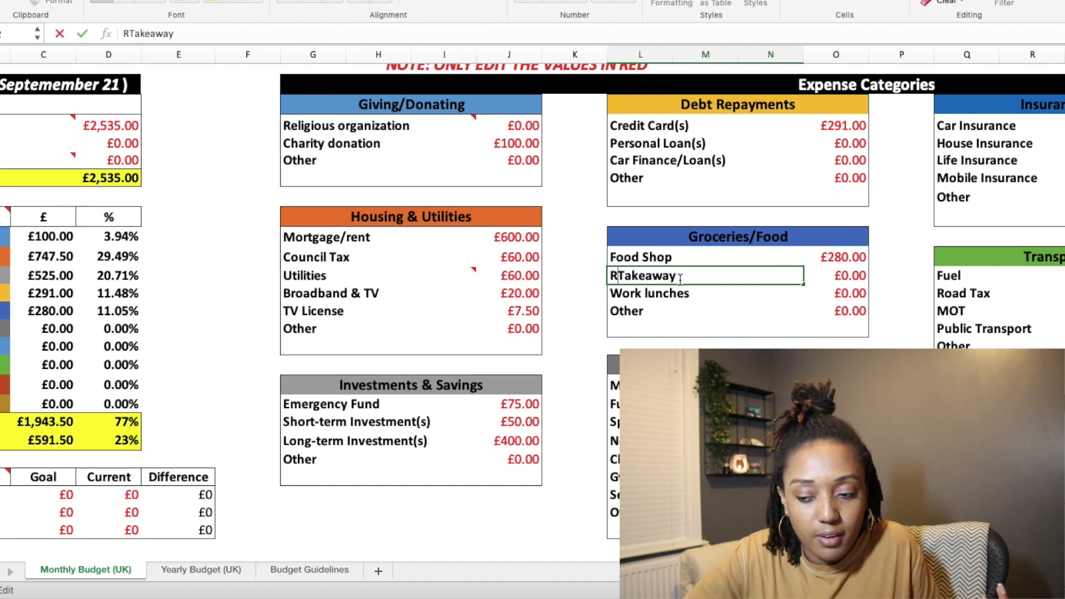
key(BackSpace)
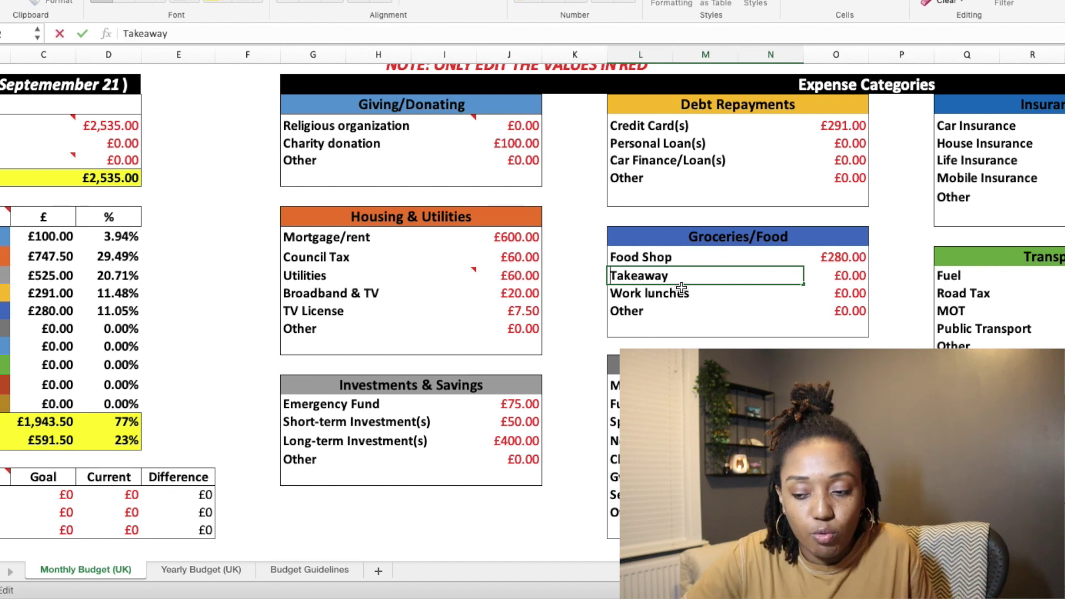
click(686, 298)
- Under Groceries/Food, enter Takeaway 50 and Work lunches 100, and check the category's percentage
click(816, 273)
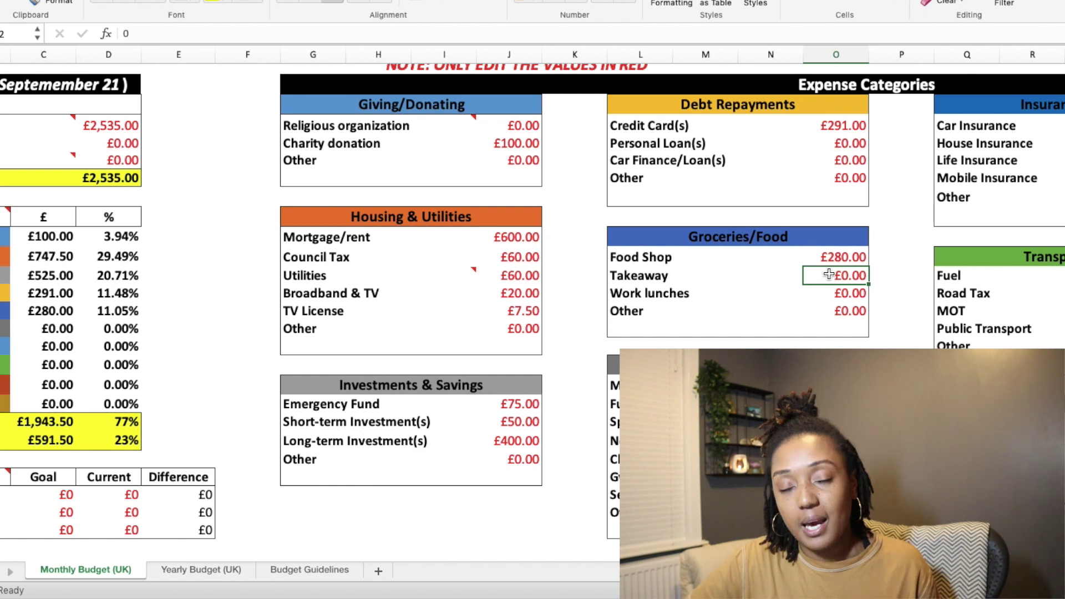
text(50)
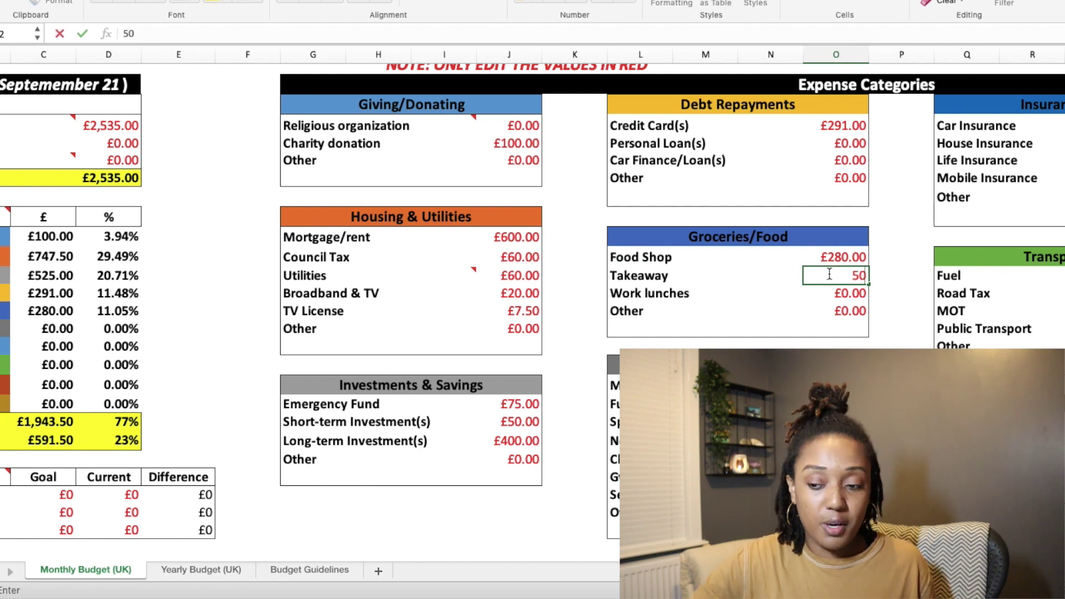
key(Return)
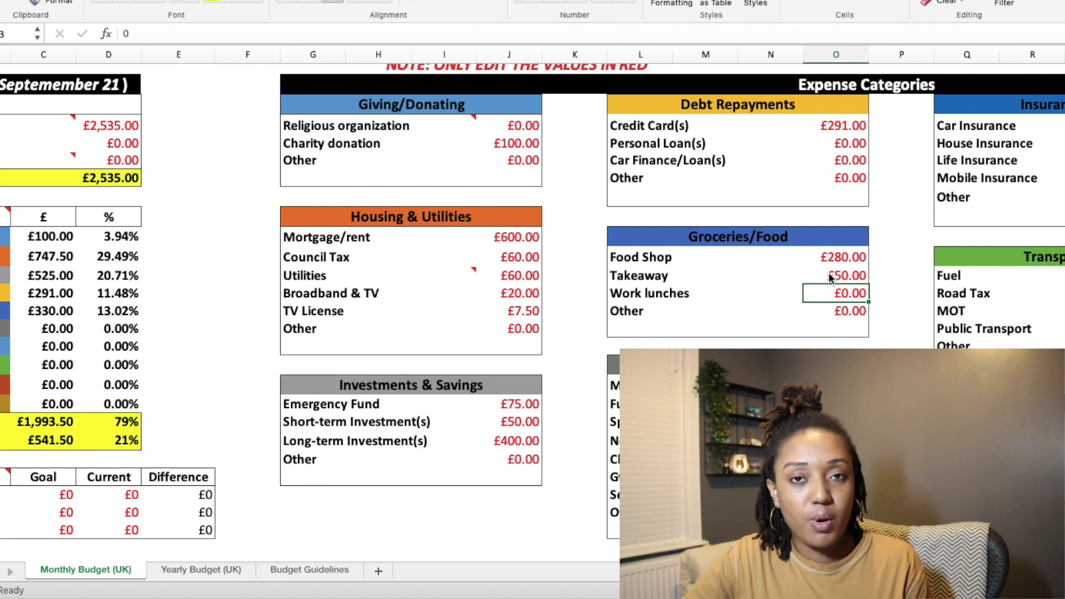
text(100)
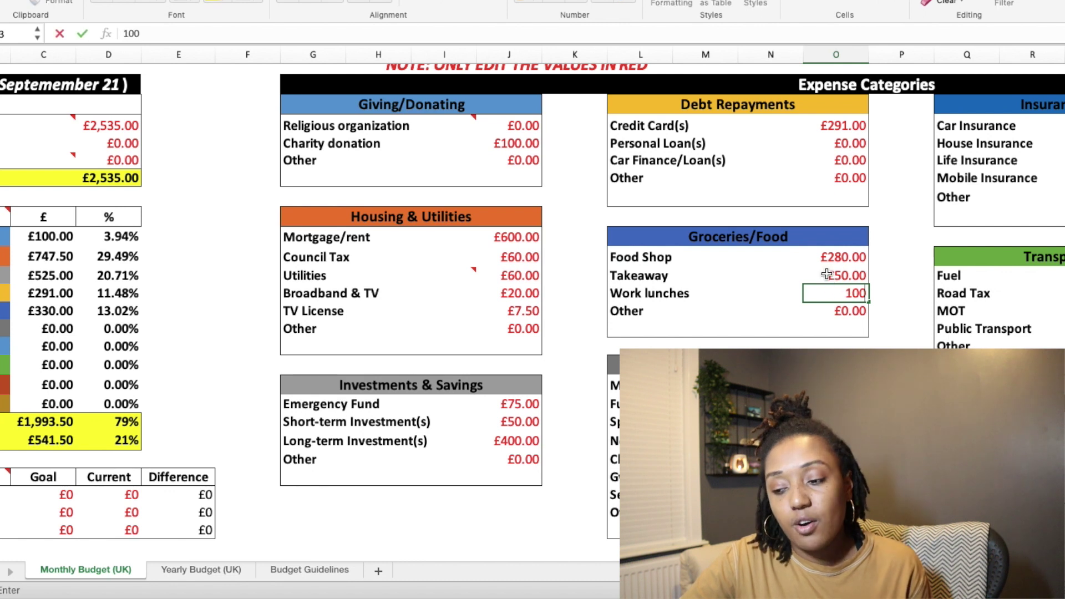
click(748, 298)
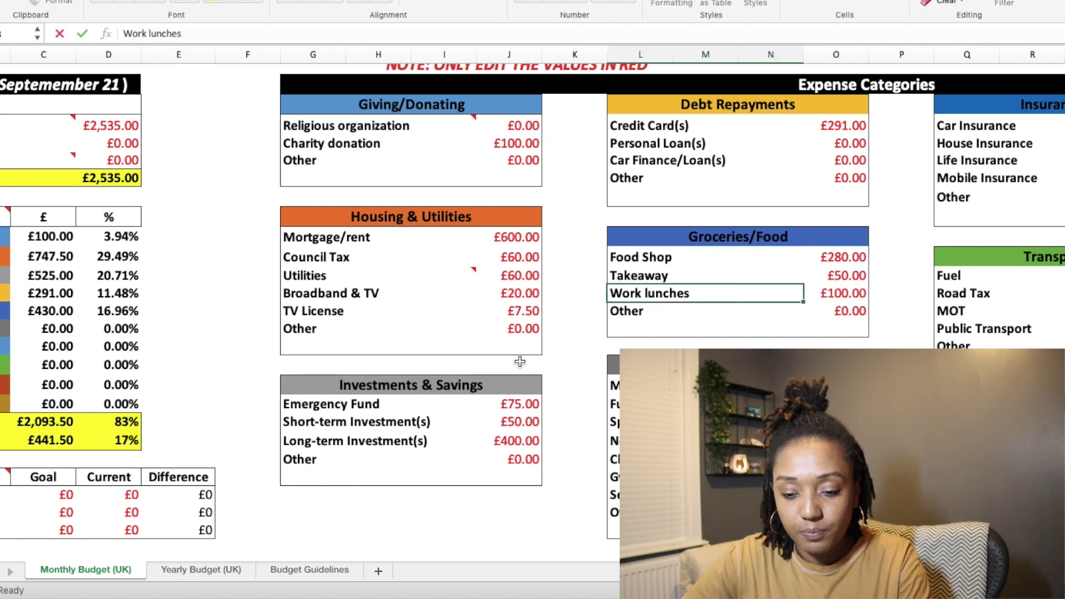
scroll(520, 362, left, 3)
click(254, 307)
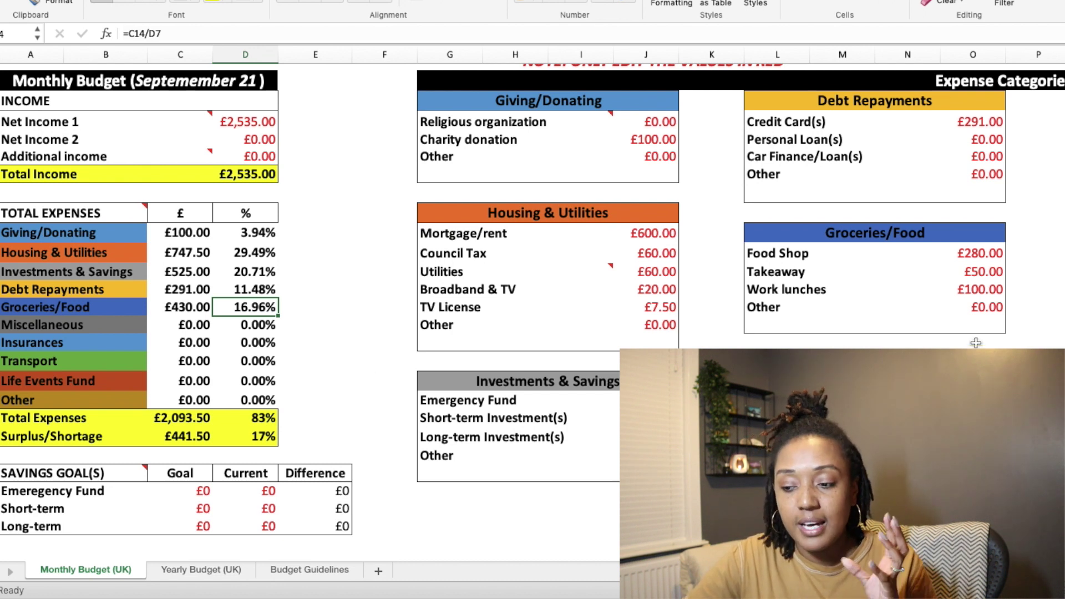
- Reduce Food Shop to 140 and Takeaway to 25, and check the Groceries/Food percentage again
click(979, 254)
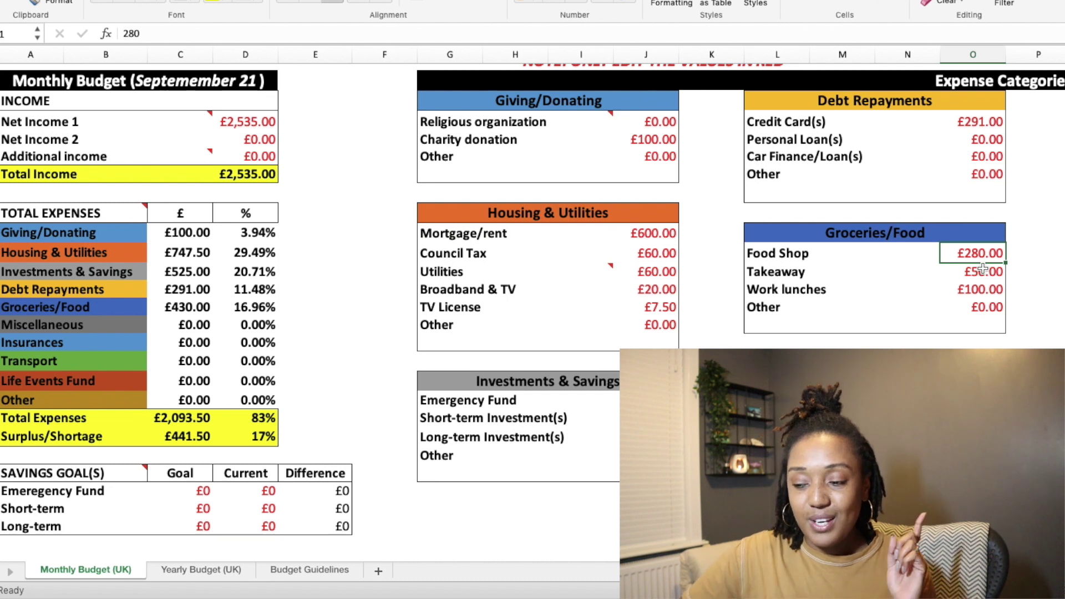
text(140)
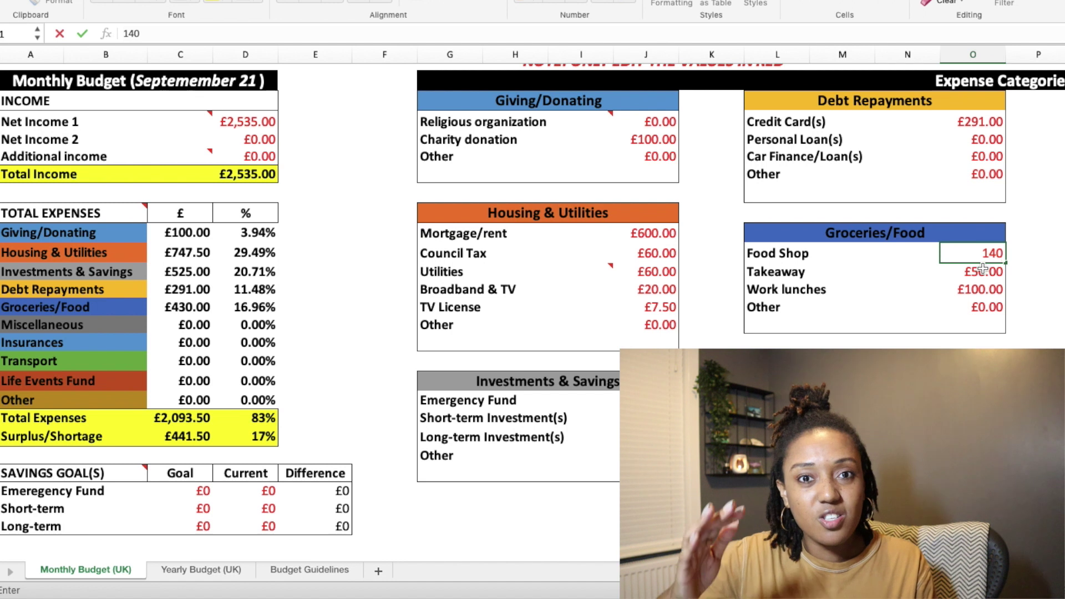
key(Return)
text(25)
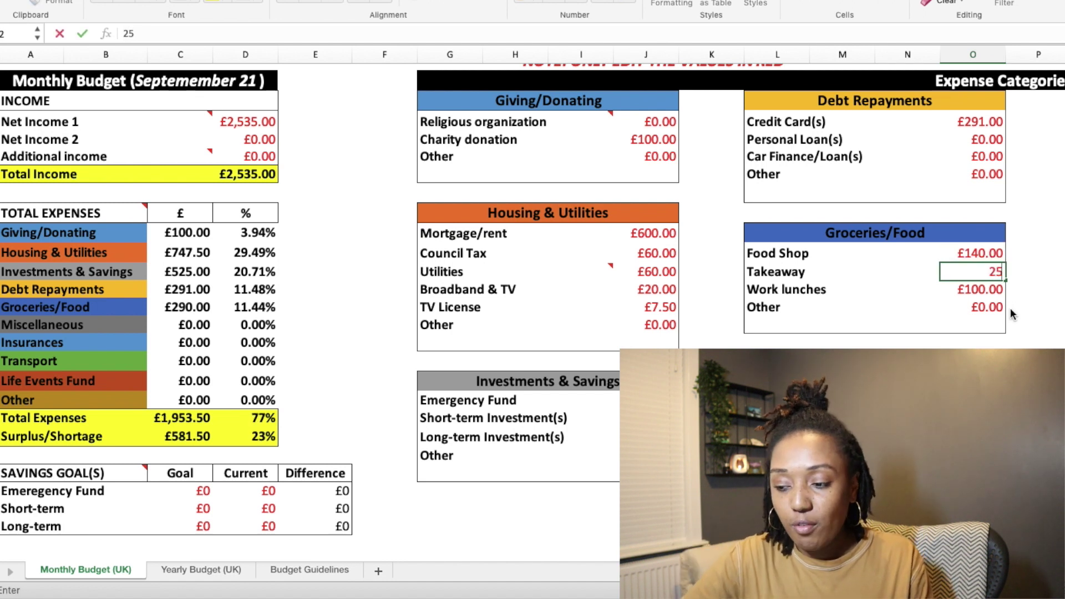
key(Return)
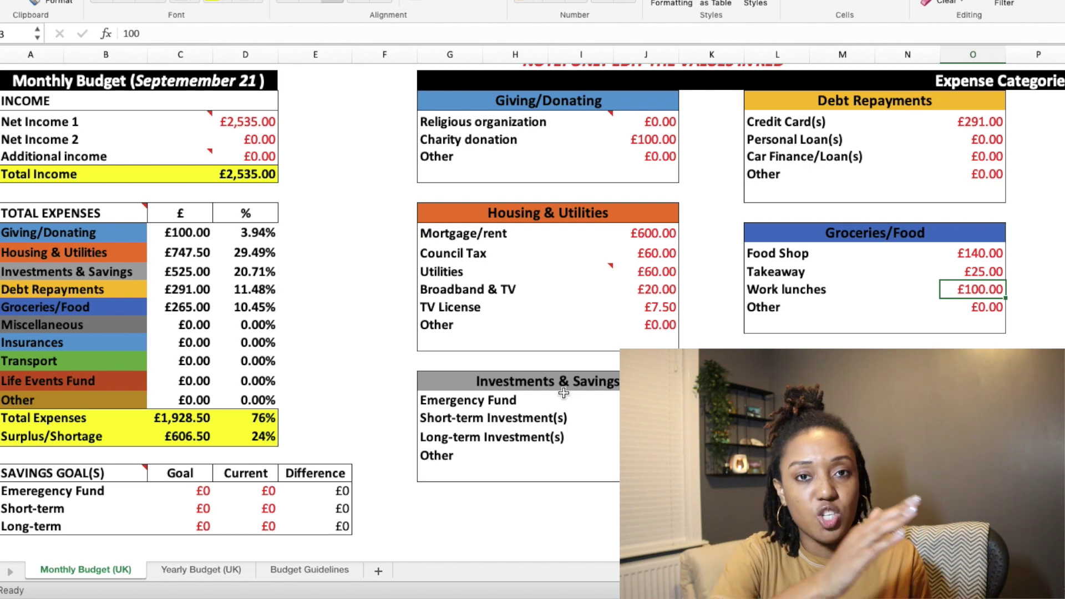
click(270, 309)
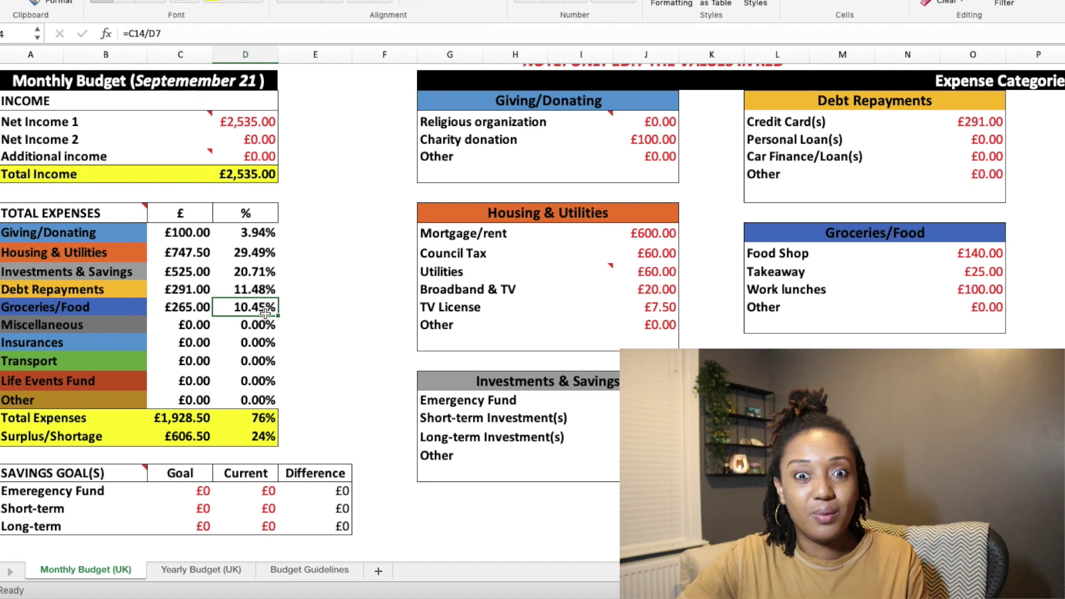
- Under Miscellaneous, enter 40 for Mobile/Phone plan and 120 for Fun Money
scroll(252, 299, right, 5)
scroll(253, 299, down, 1)
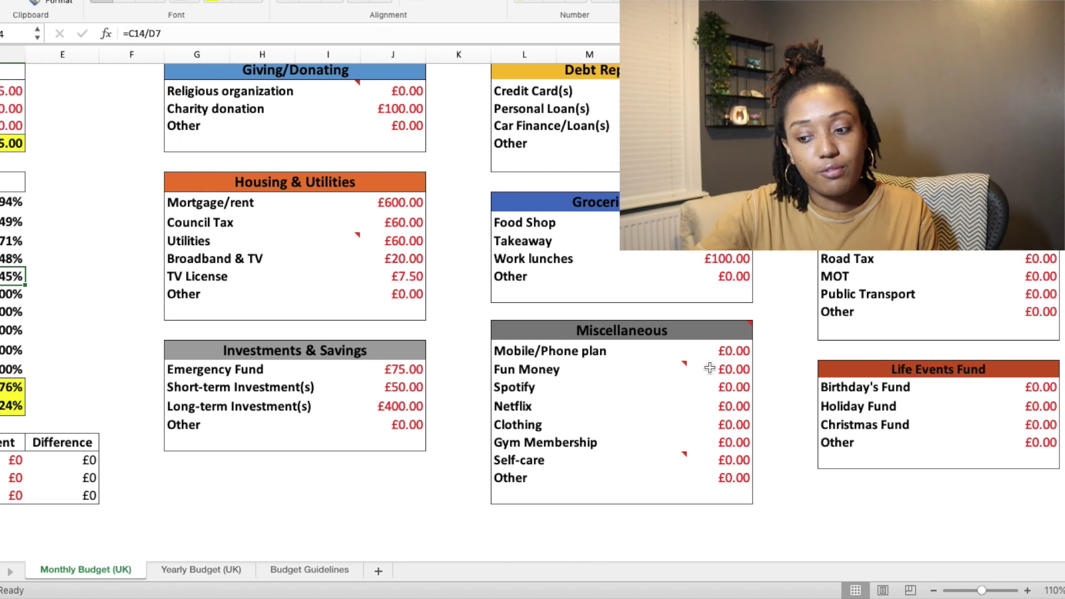
click(727, 351)
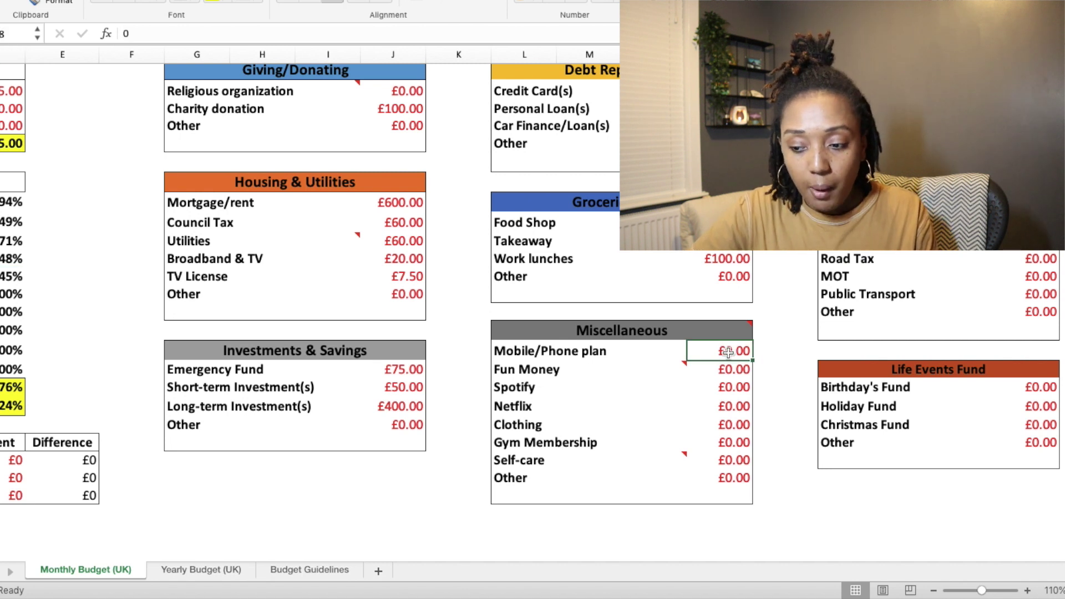
text(40)
key(Return)
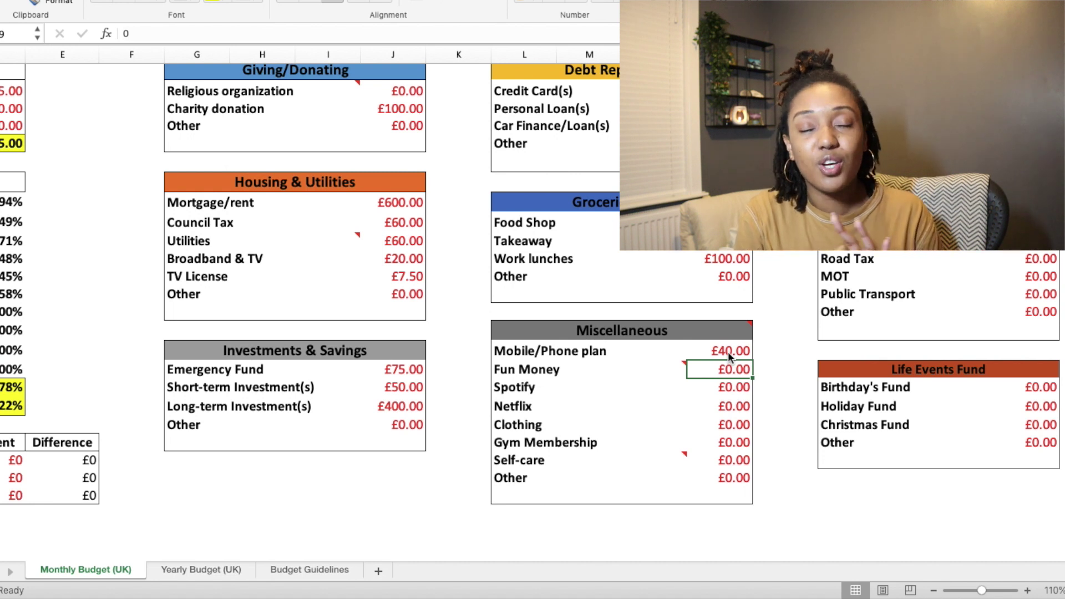
text(120)
key(Return)
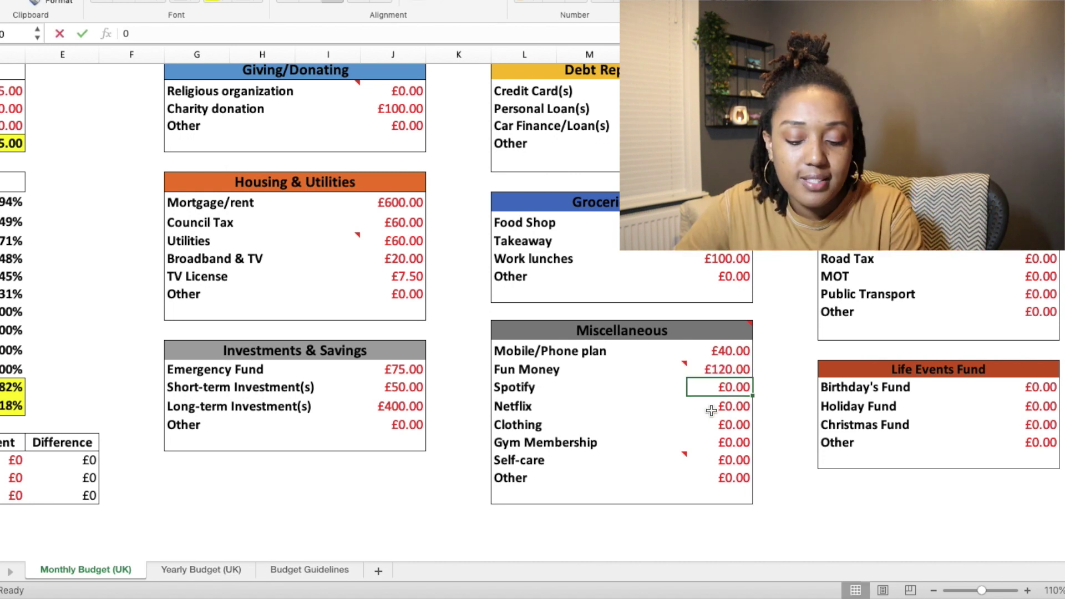
- Check the Surplus/Shortage percentage in the Total Expenses summary
scroll(711, 410, left, 5)
scroll(711, 409, up, 1)
scroll(712, 409, left, 2)
scroll(712, 409, up, 1)
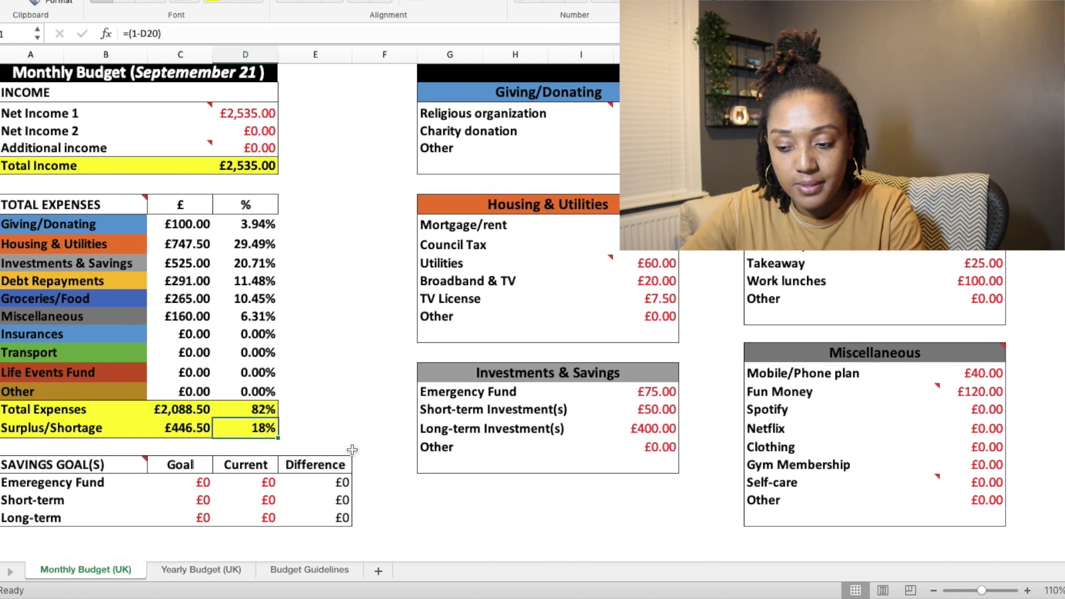
- Under Miscellaneous, enter Spotify 8, Clothing 25, Gym Membership 40 and Self-care 25, skipping Netflix
scroll(727, 412, right, 4)
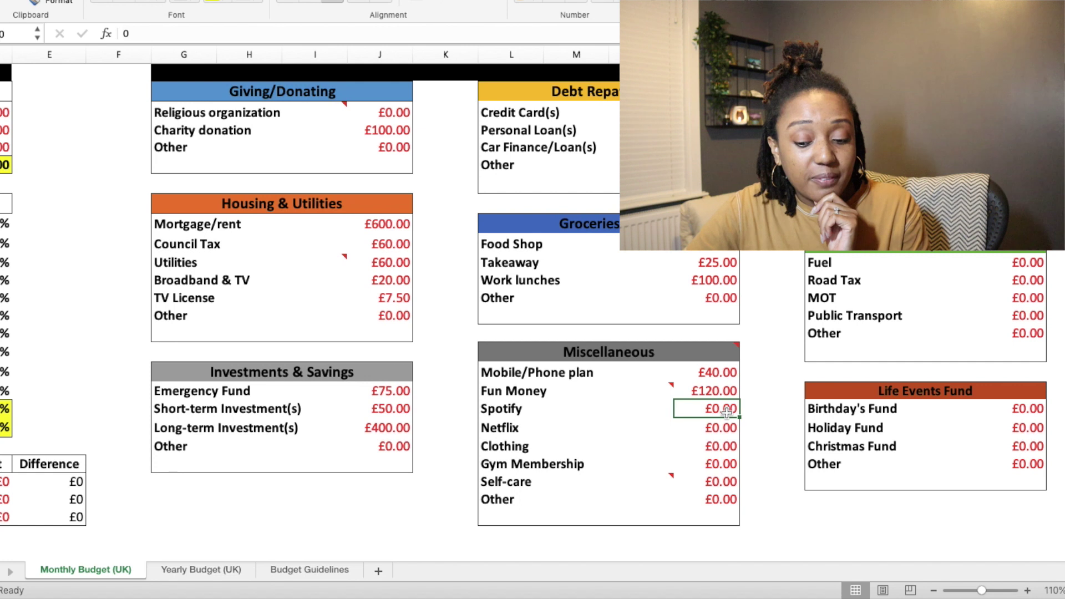
text(8)
key(Return)
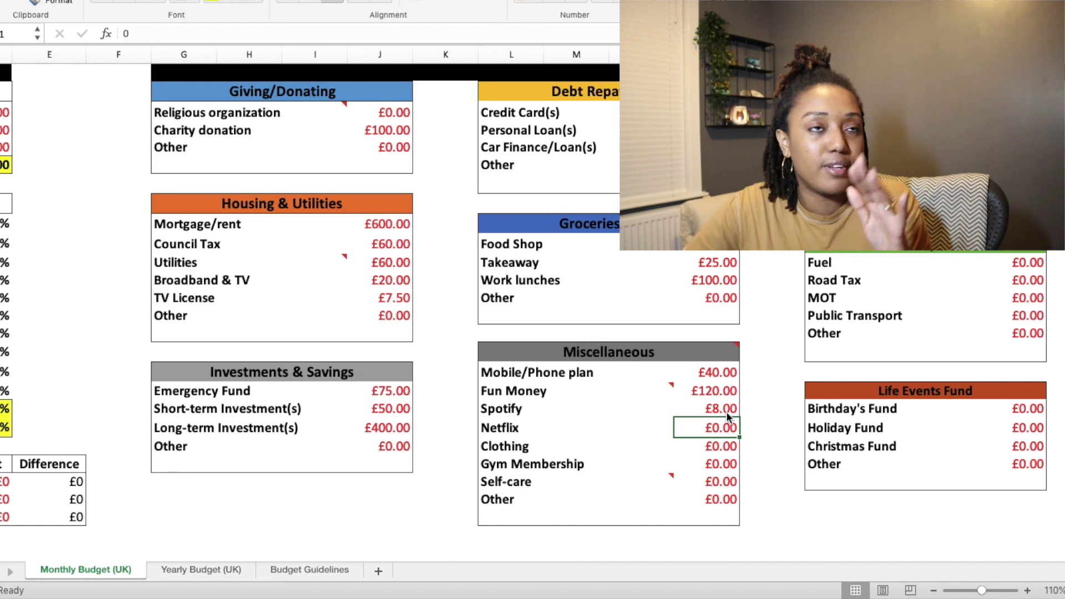
key(Return)
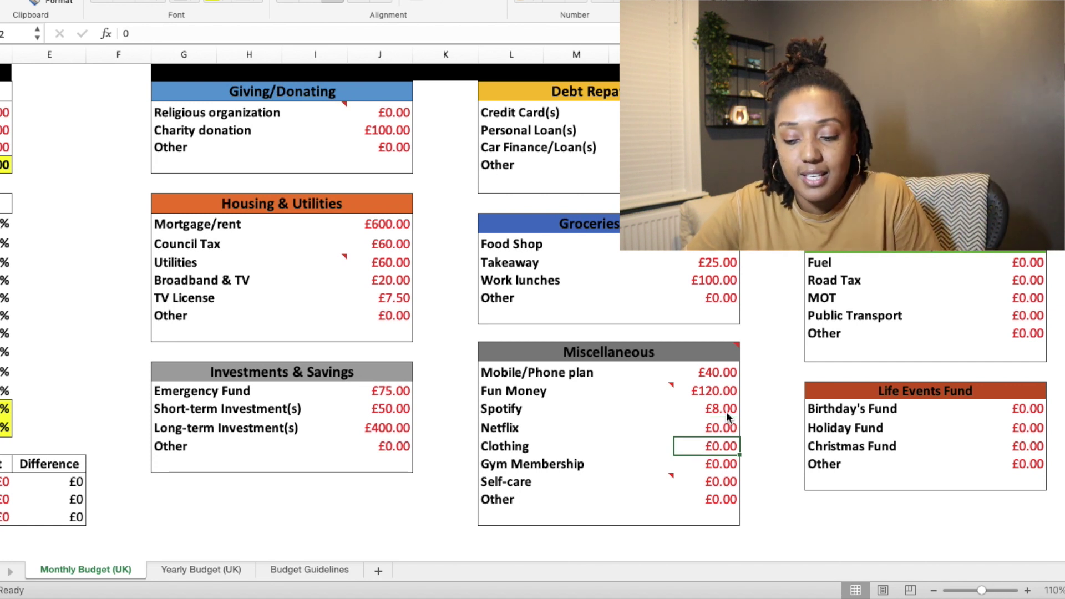
text(25)
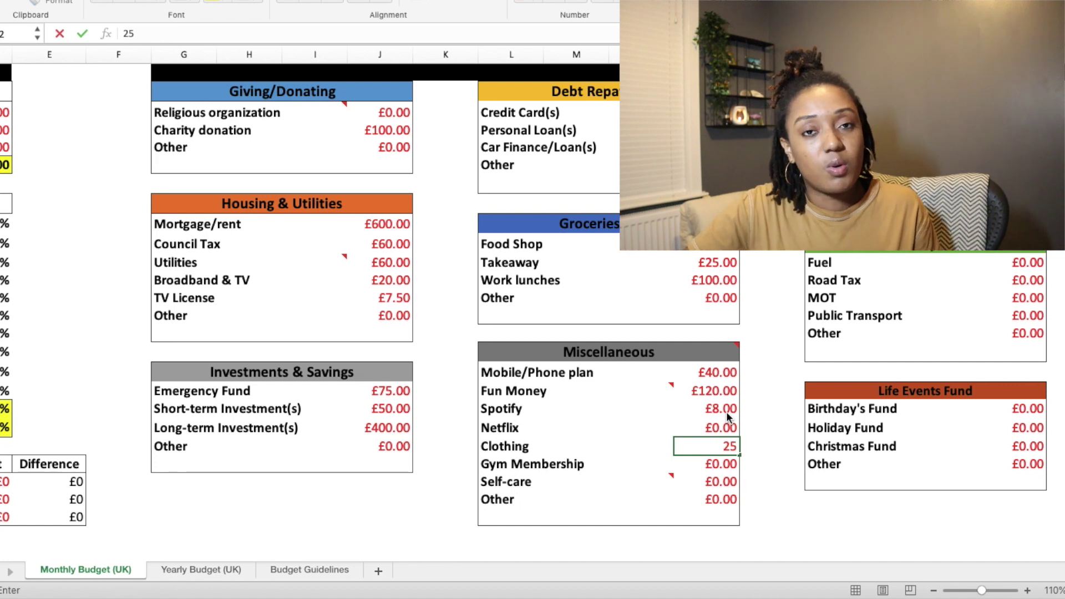
key(Return)
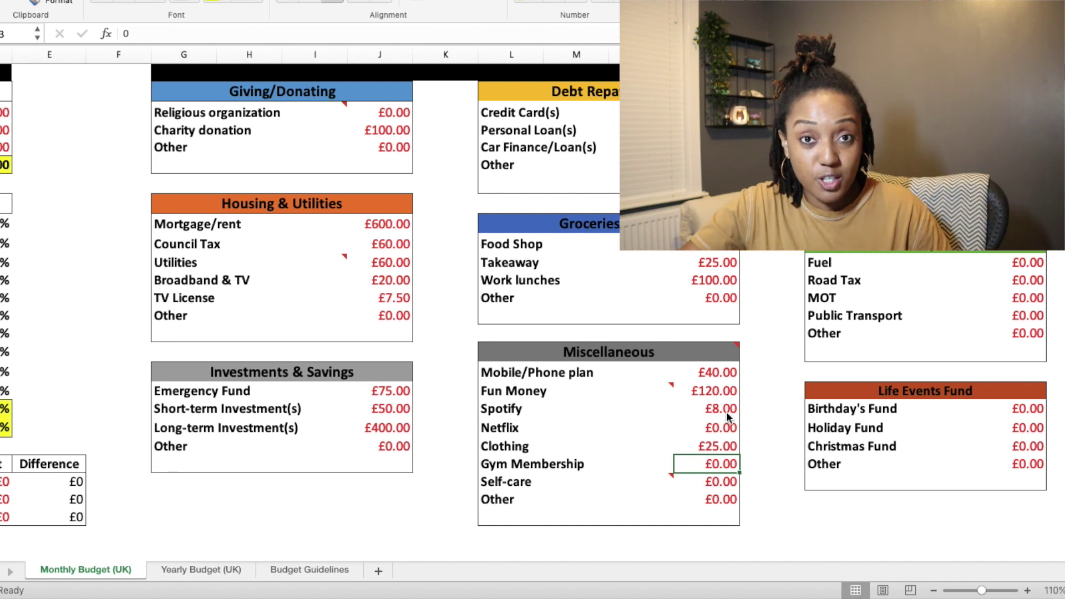
text(40)
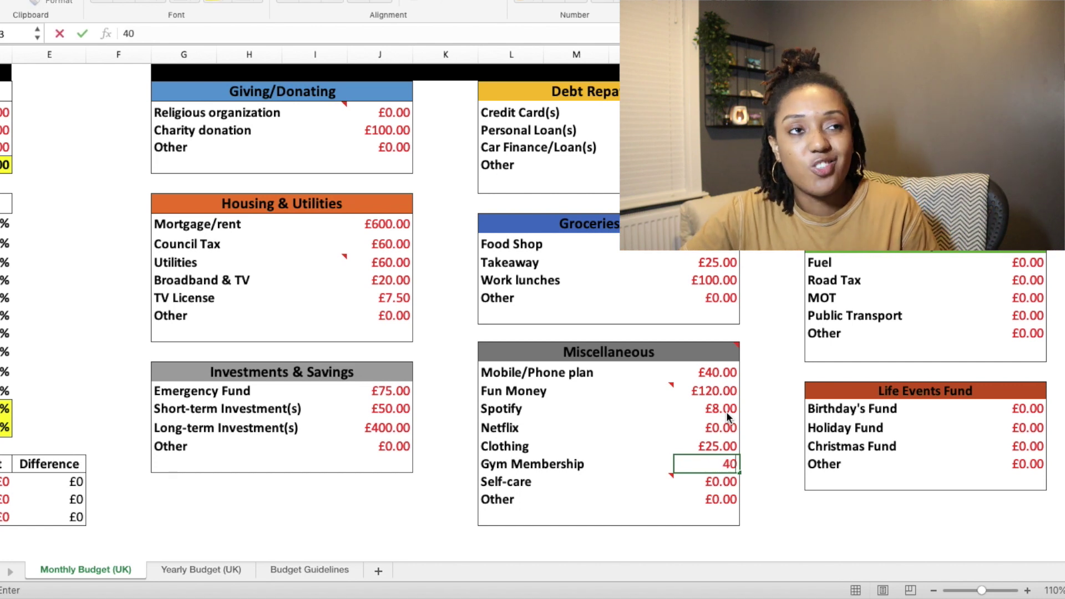
click(710, 486)
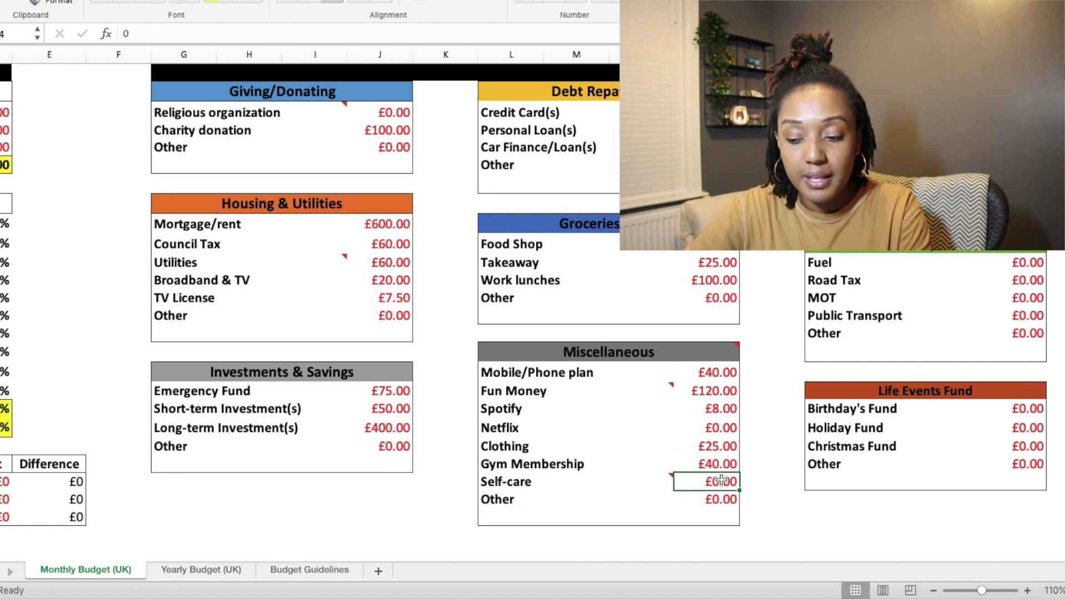
text(25)
key(Return)
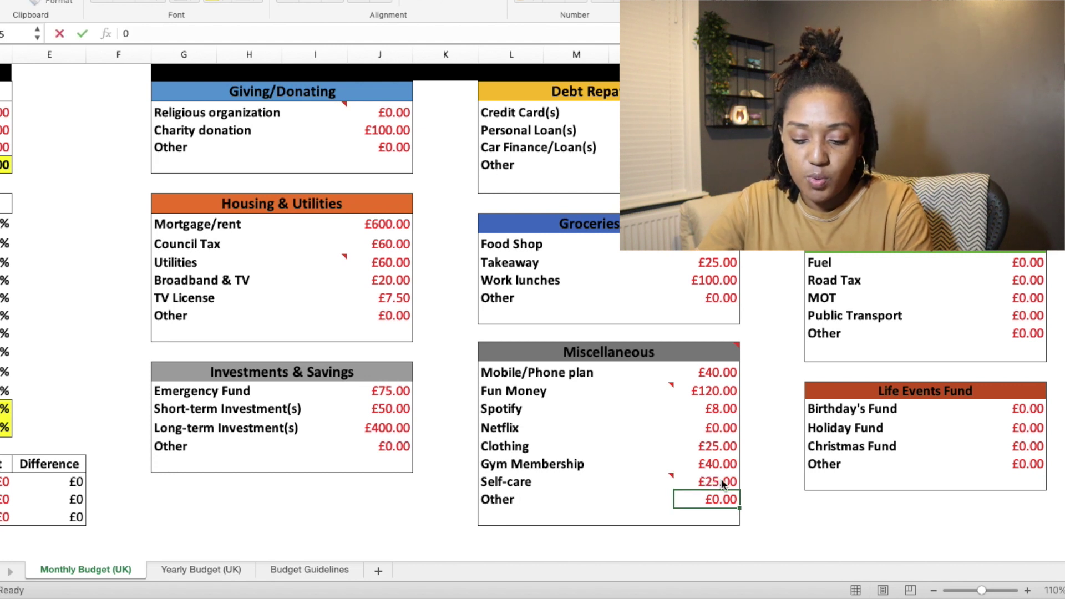
click(547, 481)
click(530, 459)
click(519, 428)
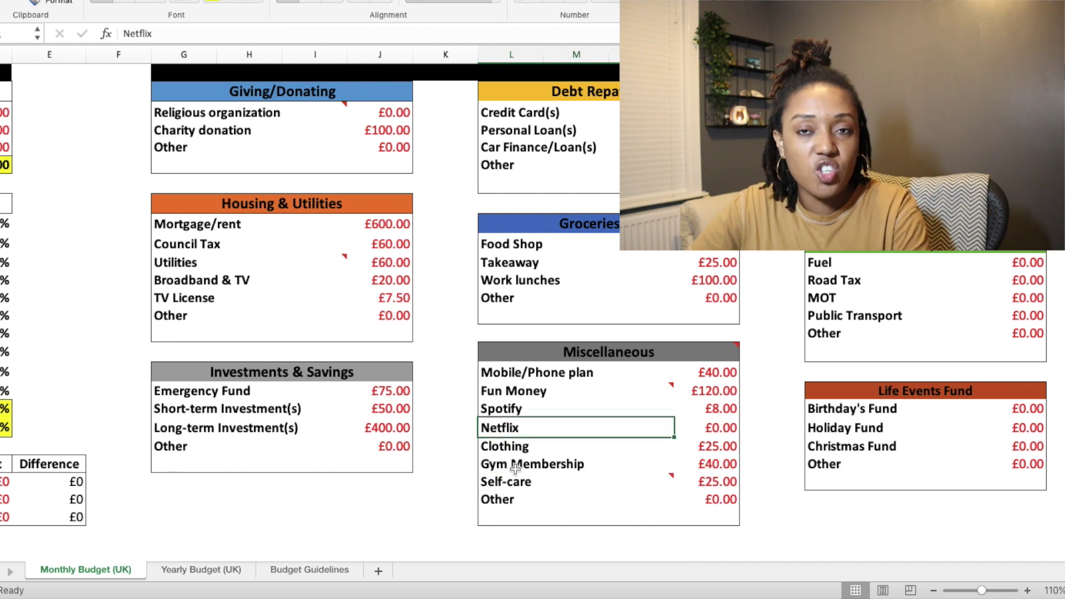
- Rename the Netflix label under Miscellaneous to "Disney plus"
text(df)
key(BackSpace)
key(BackSpace)
text(isney plus)
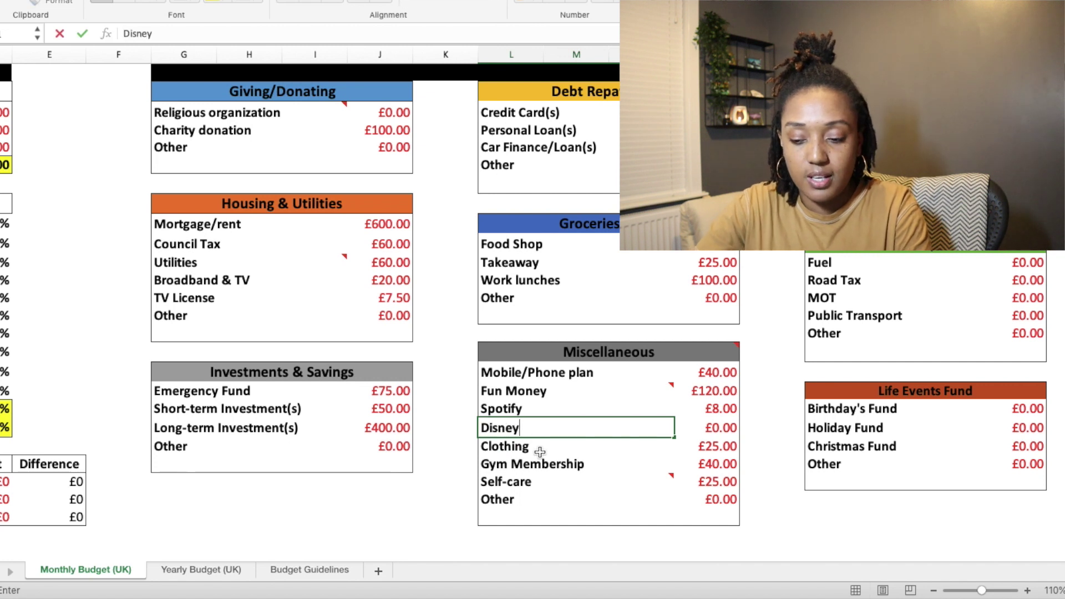
click(549, 470)
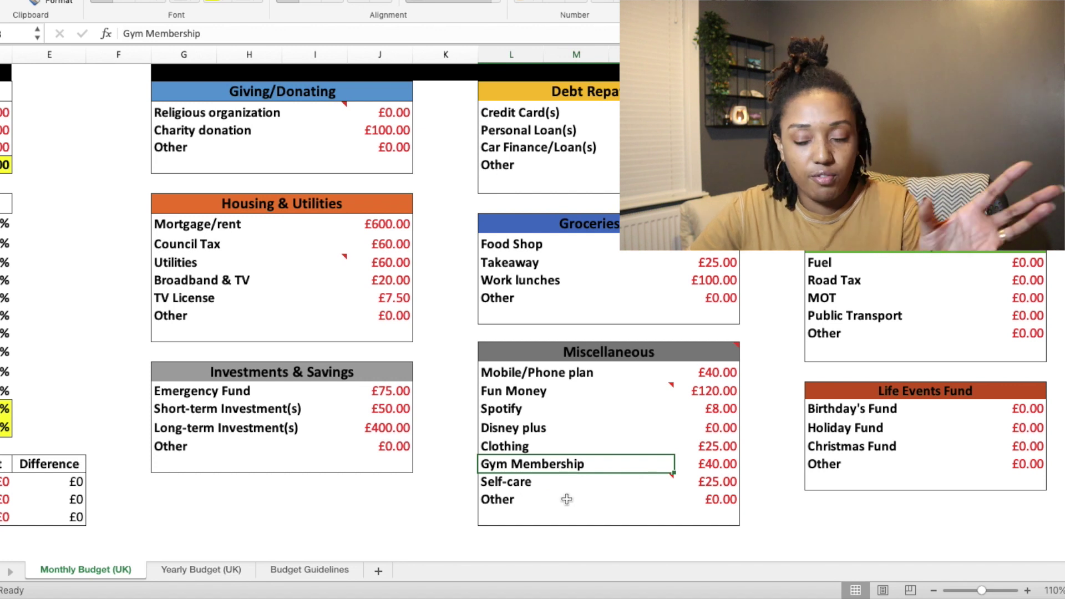
- Check the Miscellaneous and Surplus/Shortage percentages in the Total Expenses summary
scroll(561, 500, left, 5)
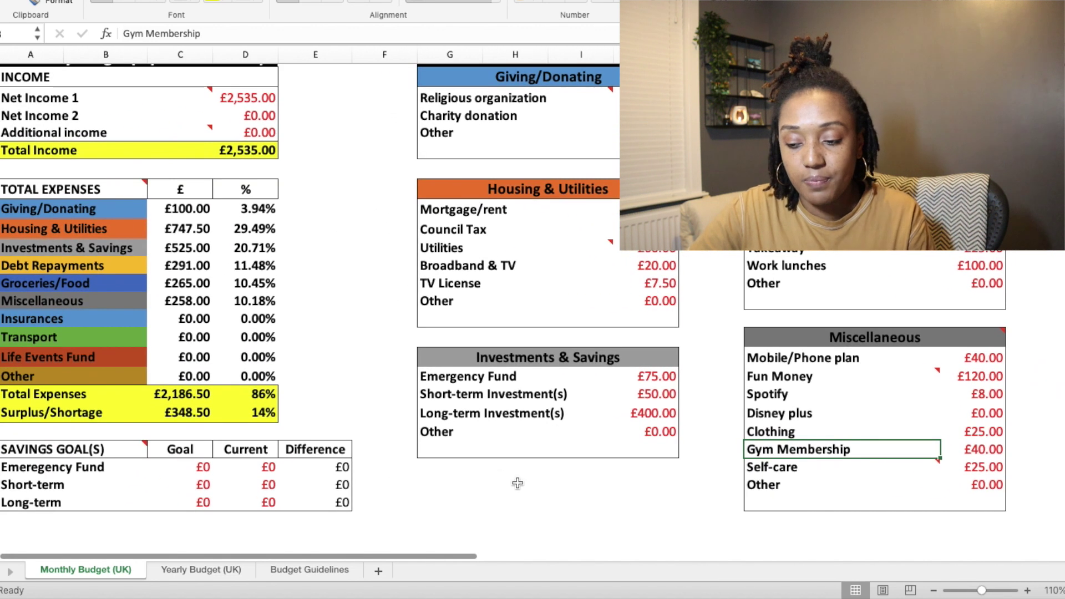
click(265, 303)
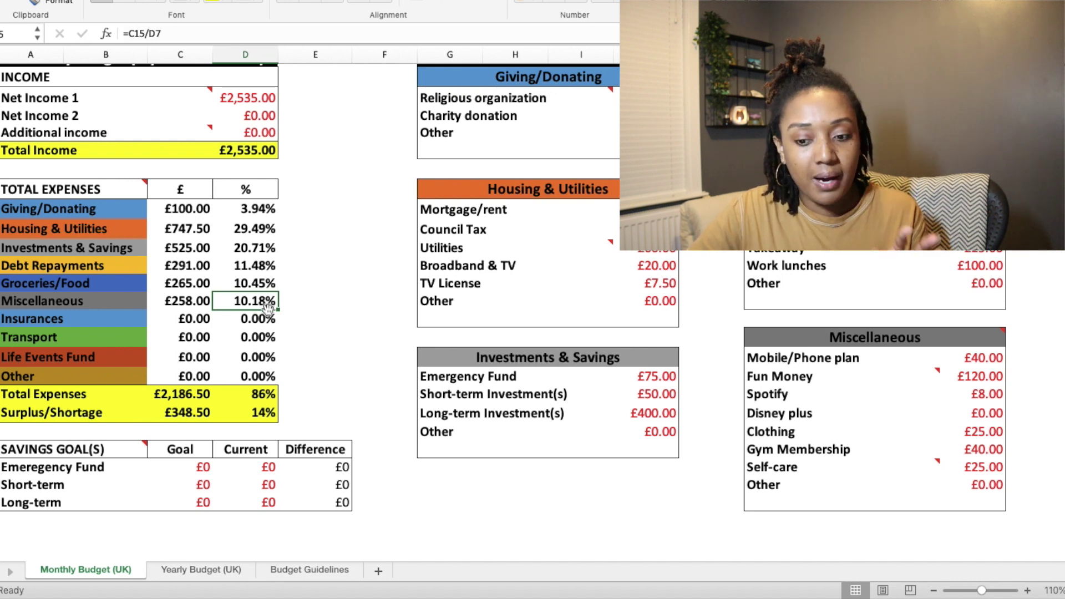
click(268, 414)
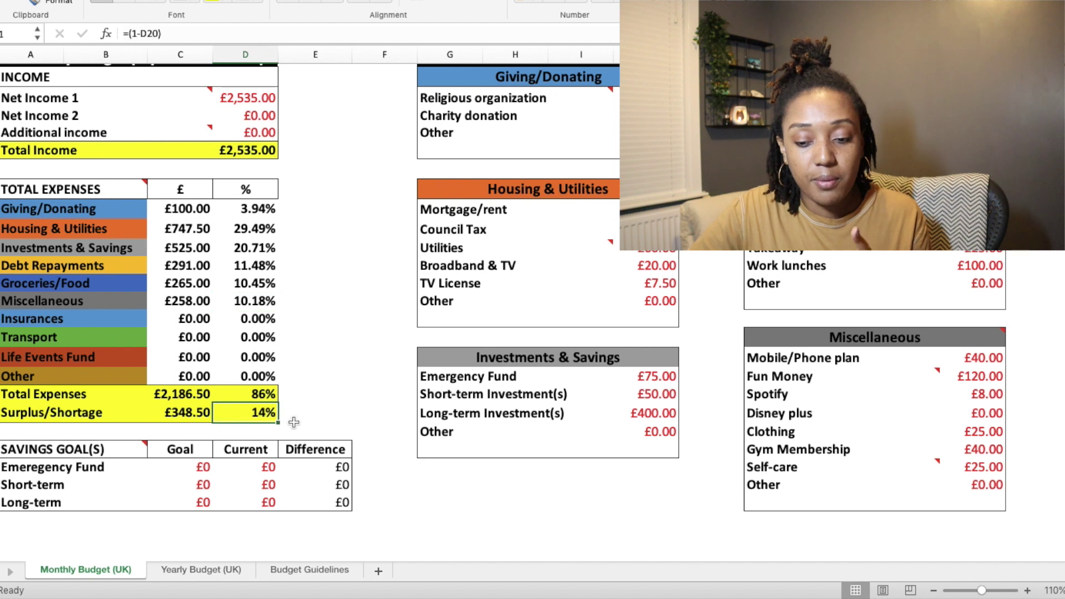
- Under Insurances, skip Car Insurance, enter 10 each for House, Life and Mobile Insurance, and check the expense percentages
scroll(294, 422, right, 10)
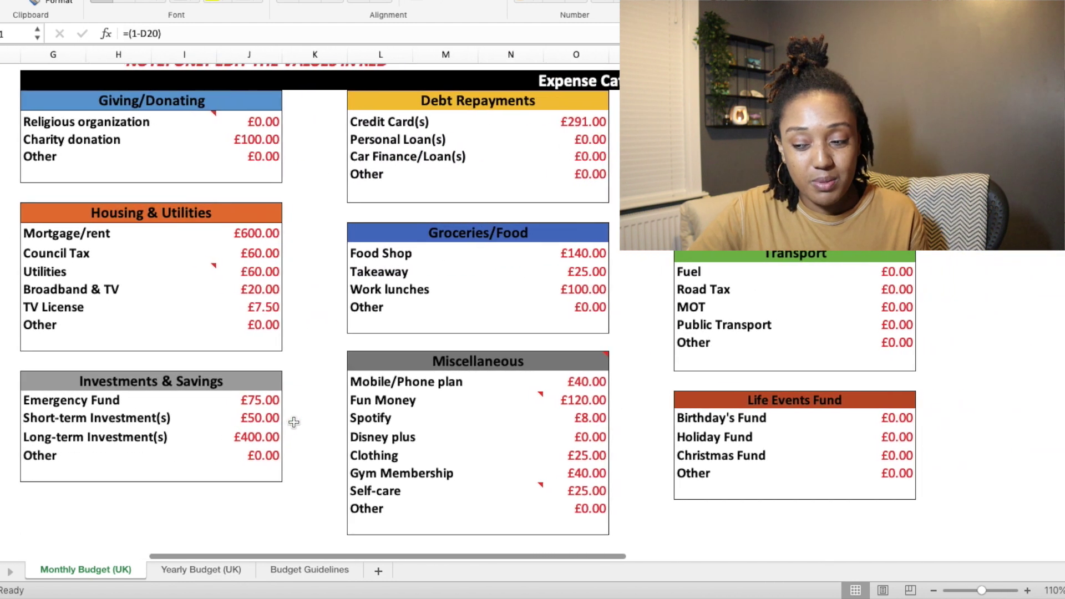
scroll(294, 423, right, 1)
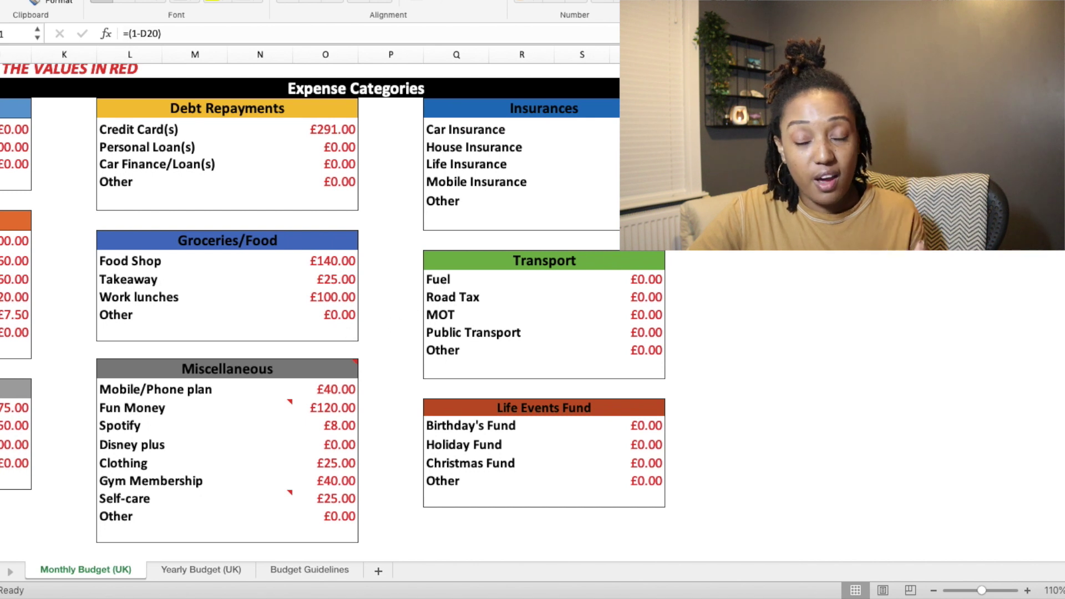
click(657, 130)
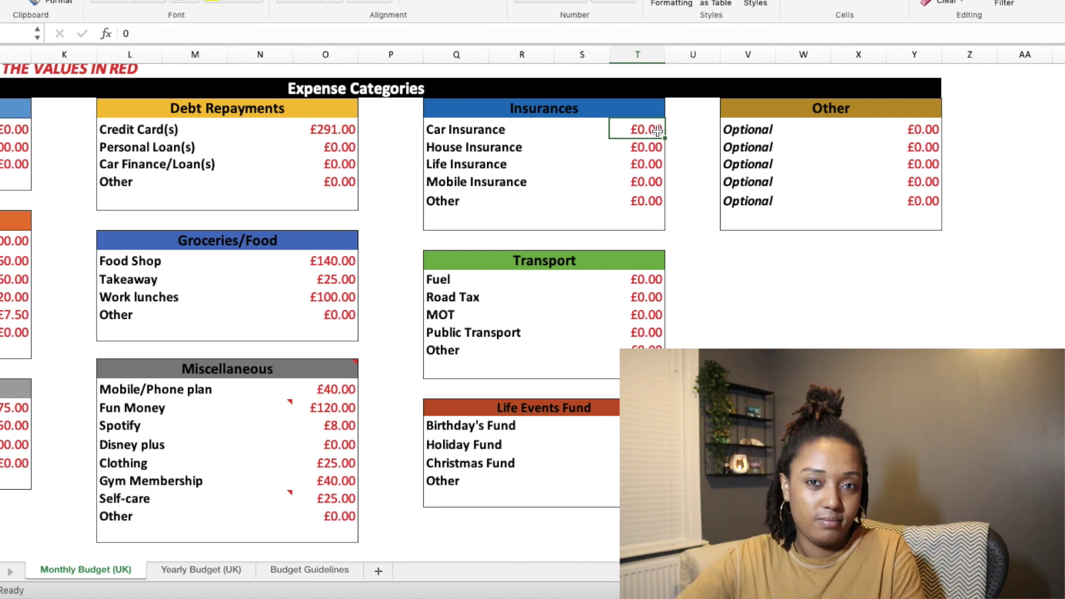
key(Return)
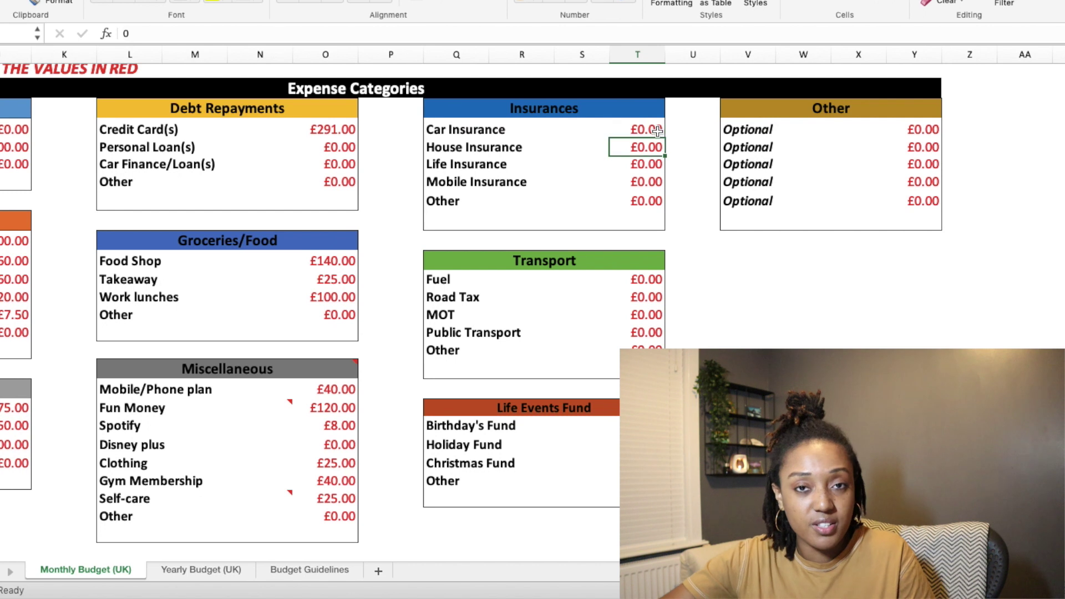
text(10)
key(Return)
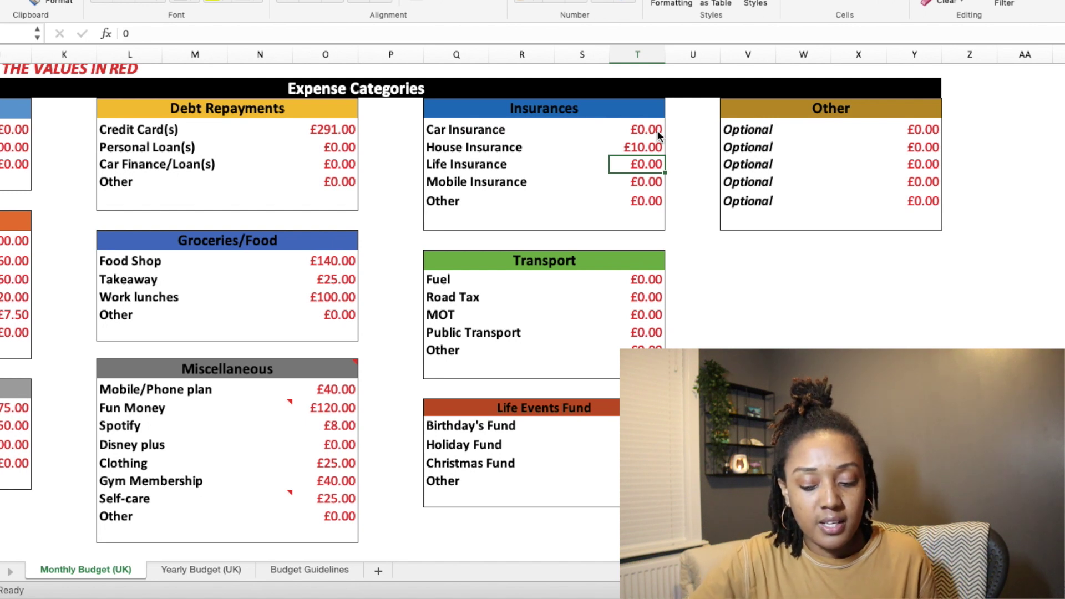
key(BackSpace)
text(10)
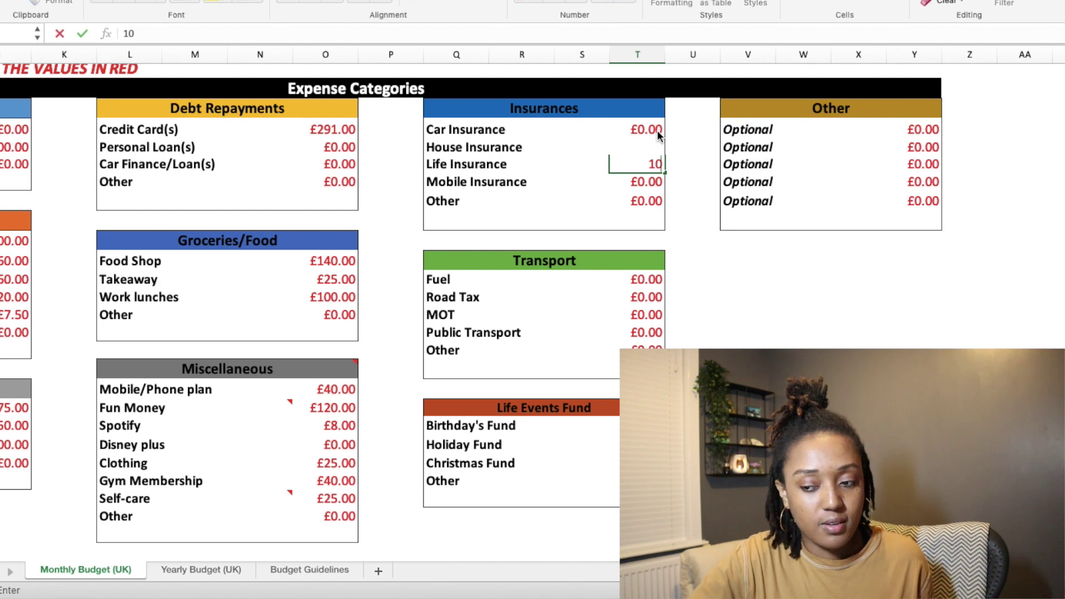
key(Return)
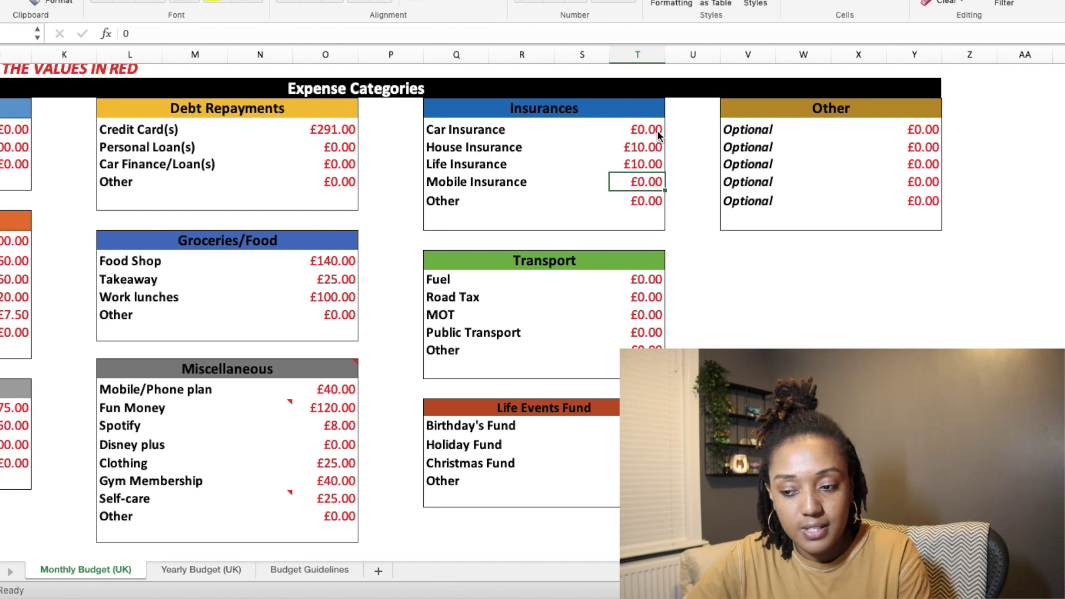
text(10)
key(Return)
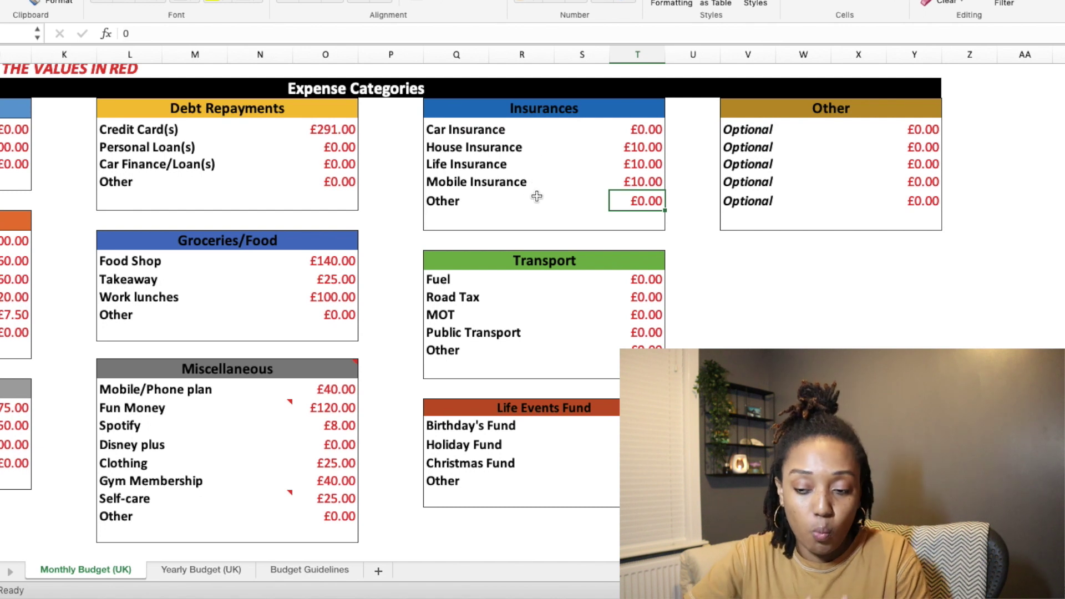
scroll(537, 197, left, 10)
click(269, 331)
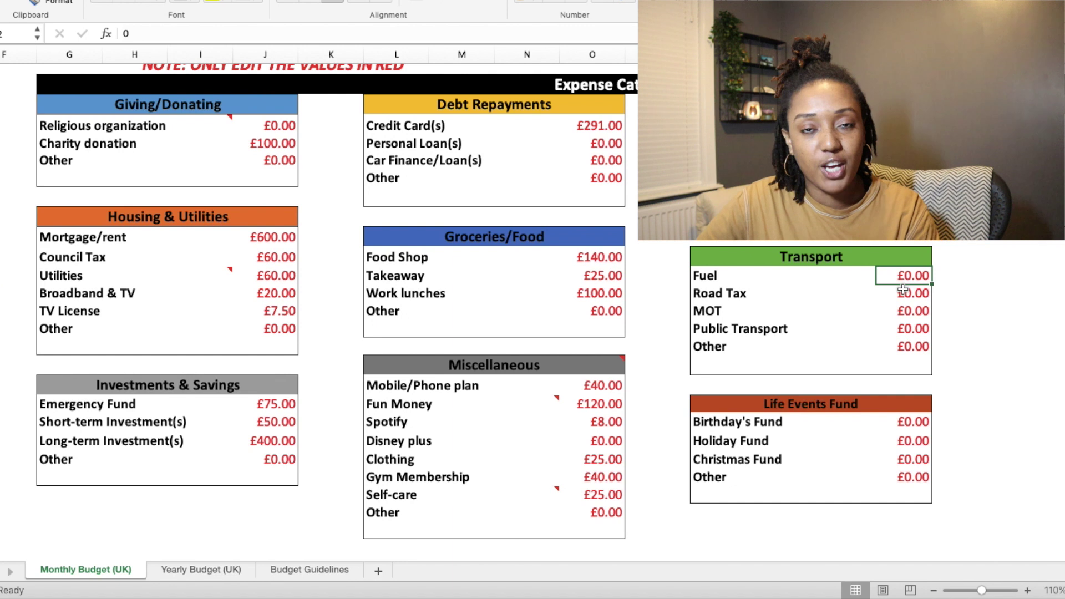
- Under Transport, skip Fuel, Road Tax and MOT, and enter 200 for Public Transport
key(Down)
key(Down)
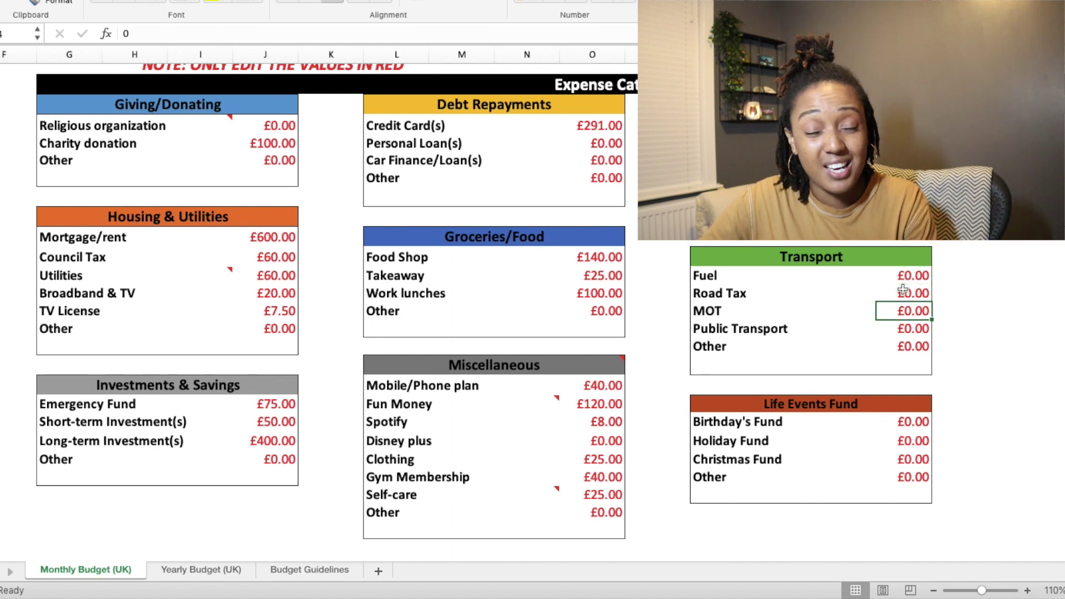
key(Down)
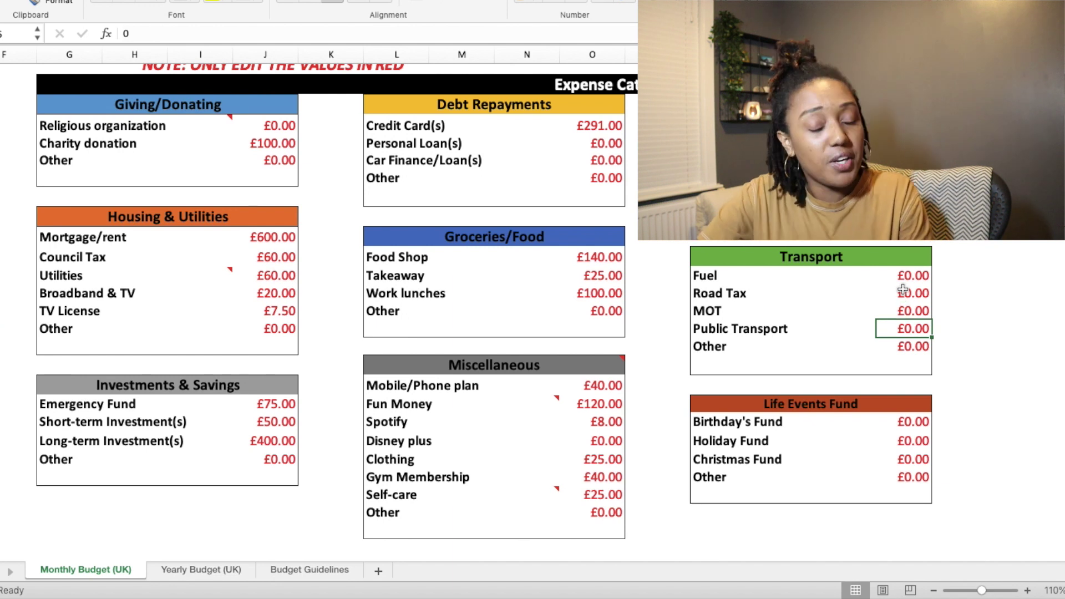
text(200)
key(Return)
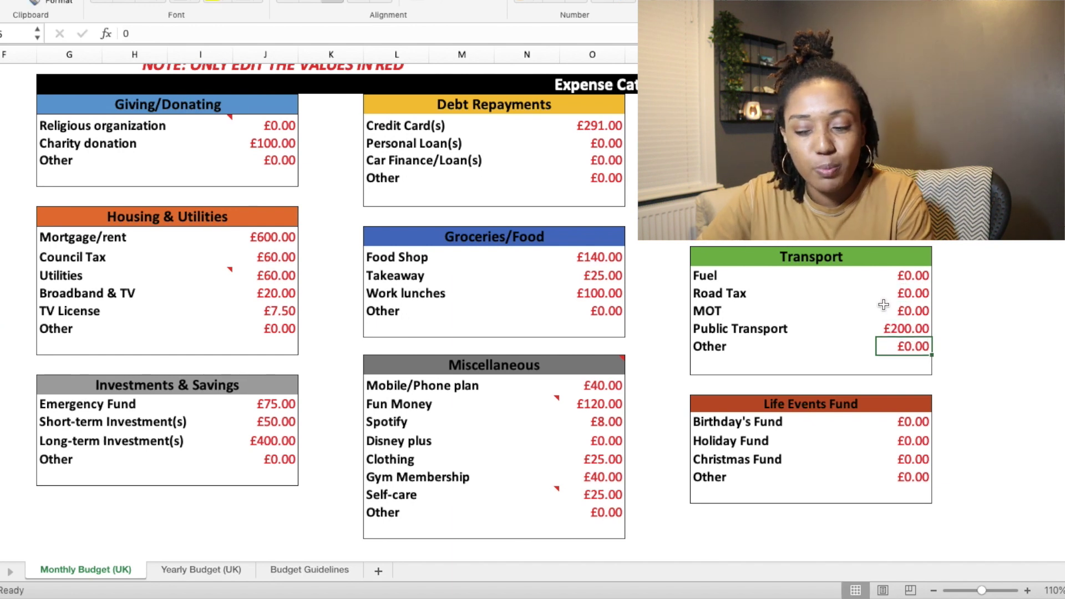
click(904, 327)
- Check the Transport percentage and the Surplus/Shortage percentage in the Total Expenses summary
scroll(809, 400, left, 5)
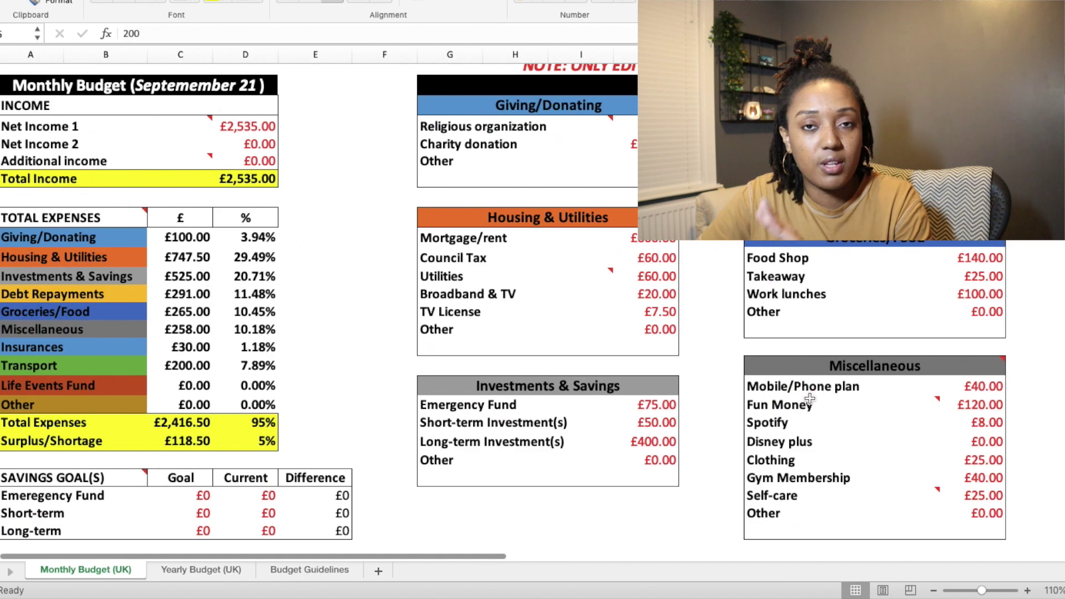
click(260, 368)
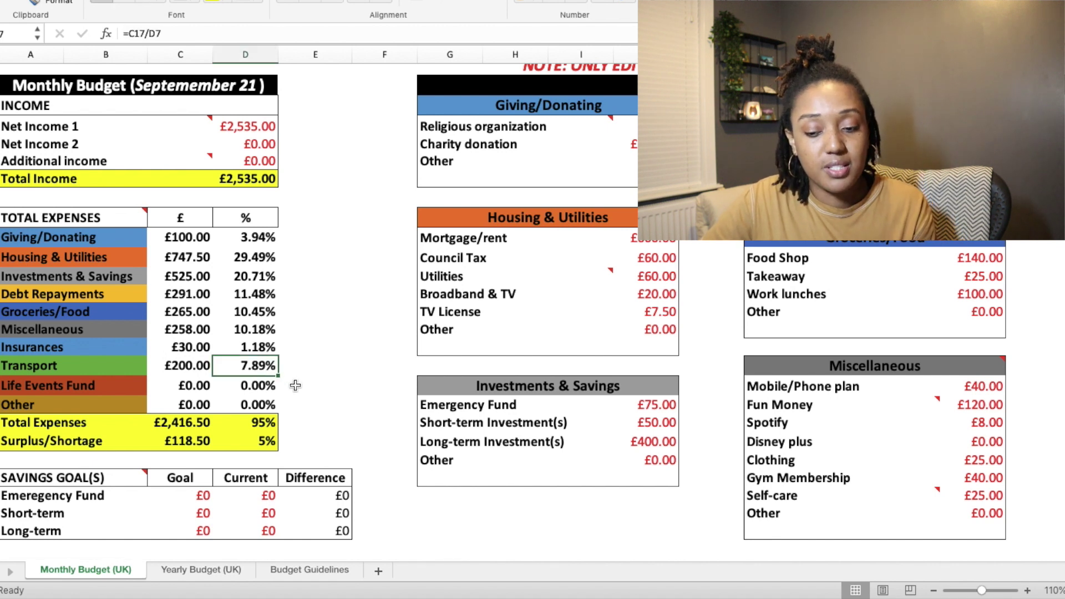
click(270, 440)
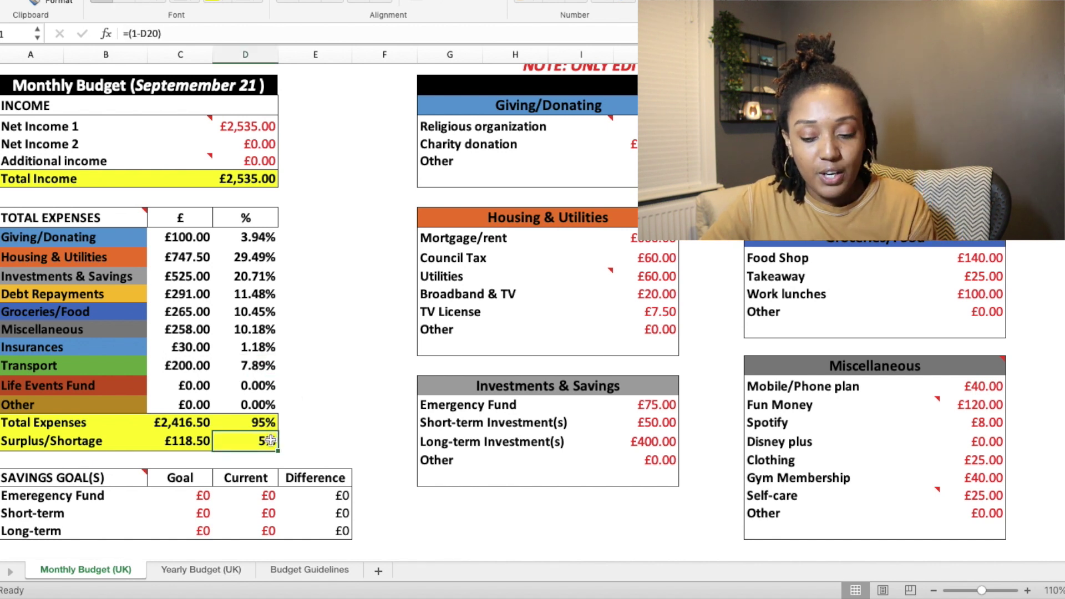
- Under Life Events Fund, enter 30 for Birthday's Fund, 100 for Holiday Fund and 30 for Christmas Fund
scroll(302, 444, right, 10)
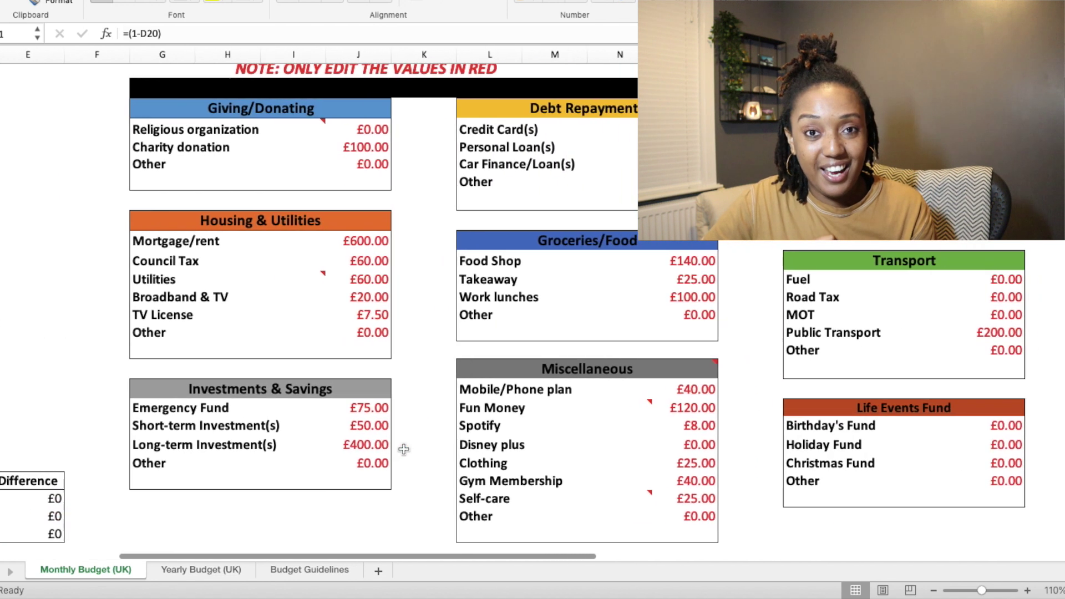
click(859, 417)
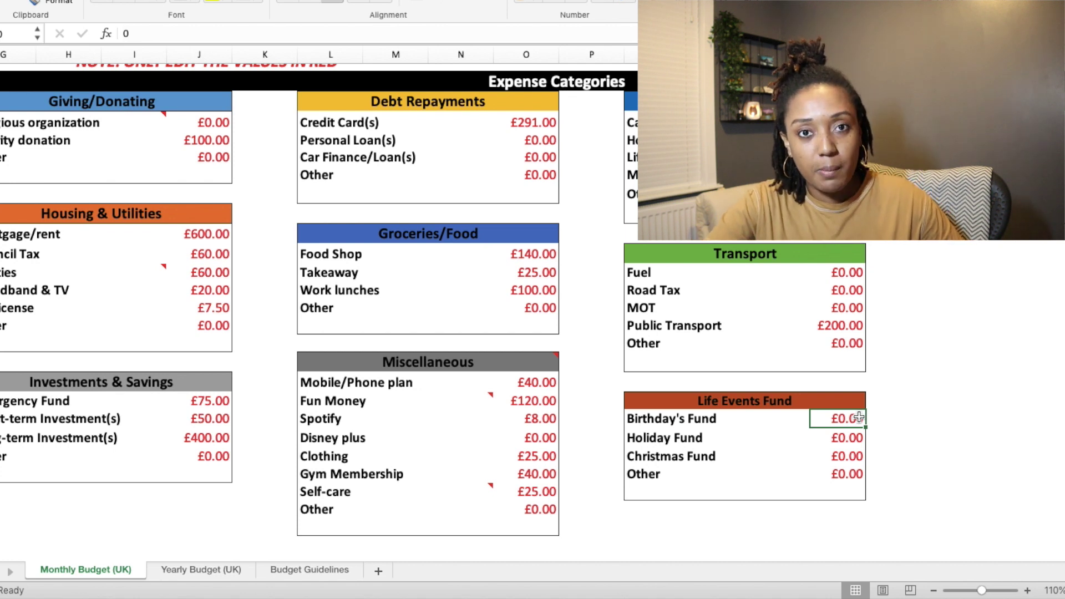
text(30)
key(Return)
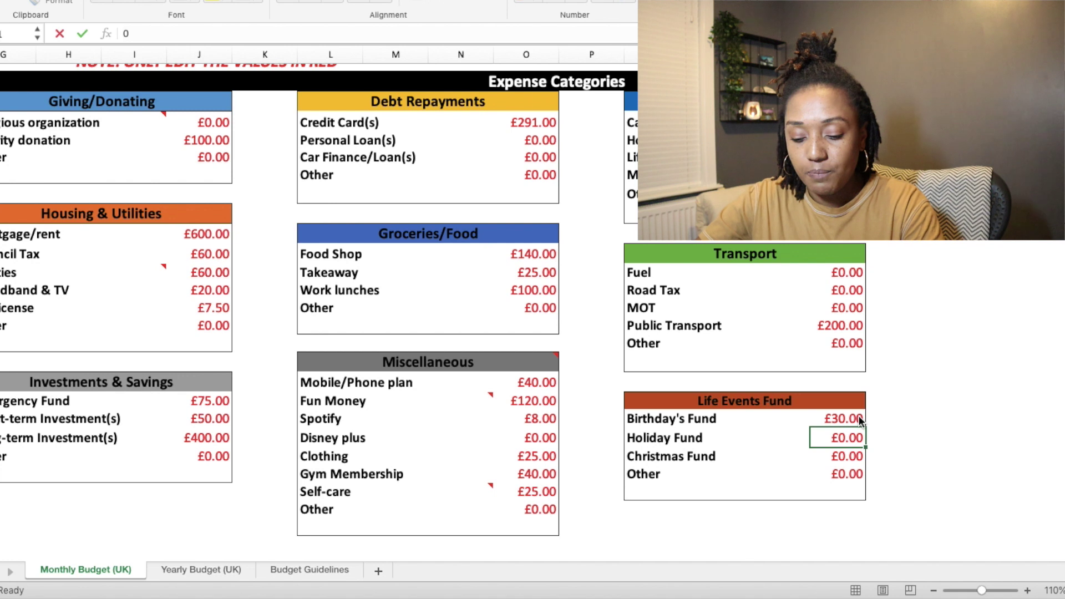
key(Down)
text(30)
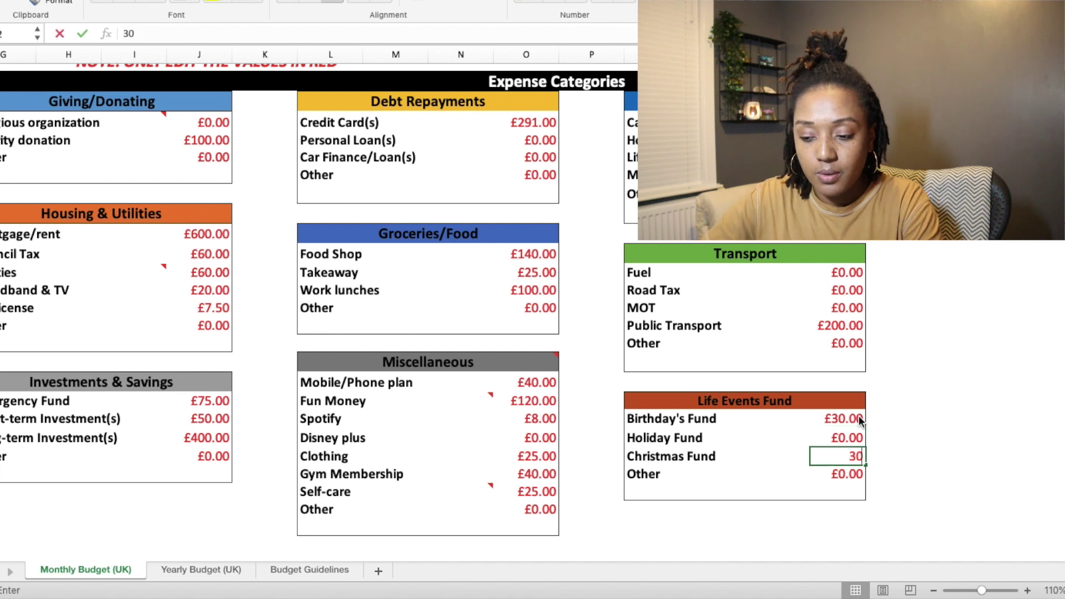
key(Up)
text(100)
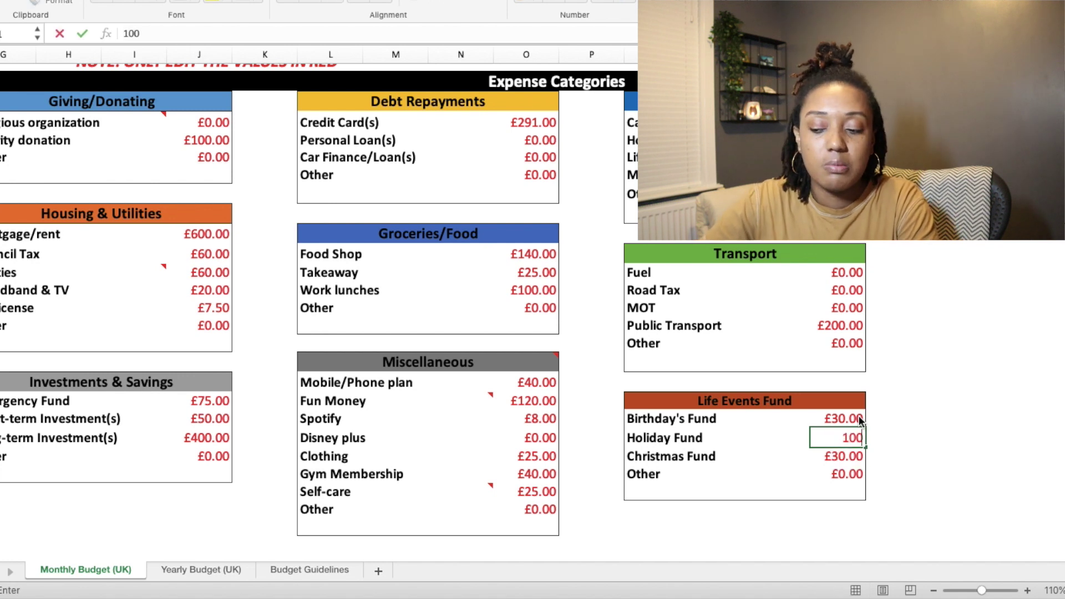
key(Return)
- Check the Surplus/Shortage percentage with the Life Events Fund amounts included
scroll(859, 421, left, 1)
scroll(859, 422, left, 10)
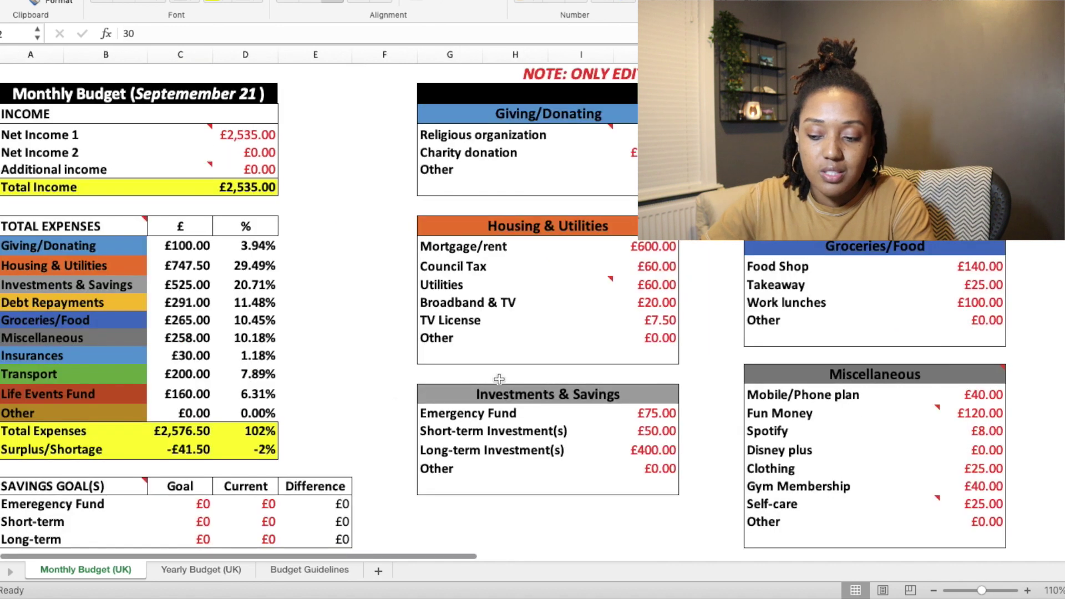
click(274, 445)
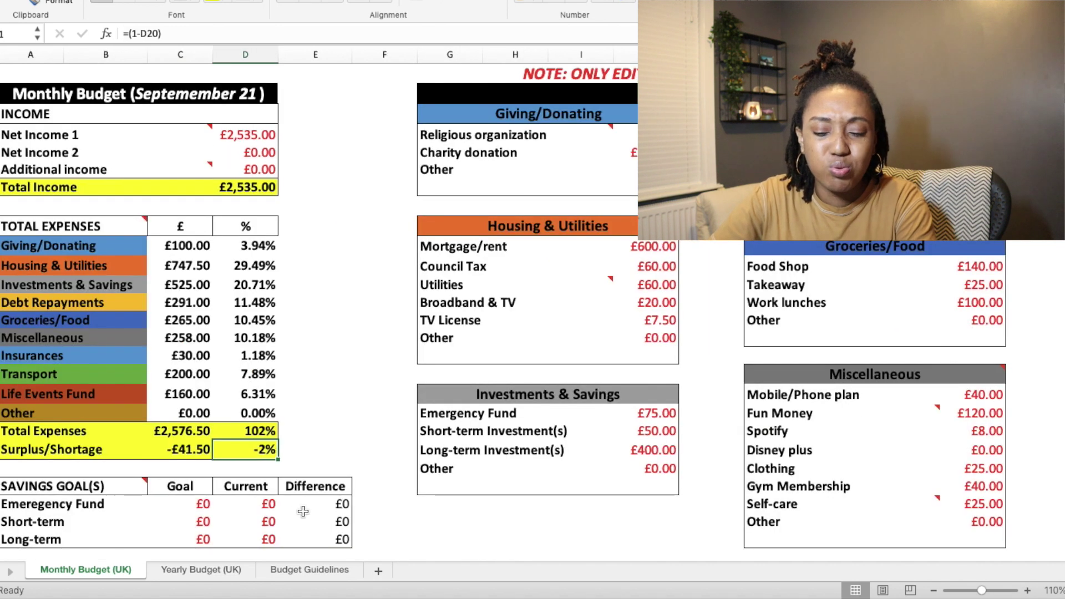
- Reduce the Holiday Fund amount under Life Events Fund to 50
scroll(314, 501, right, 10)
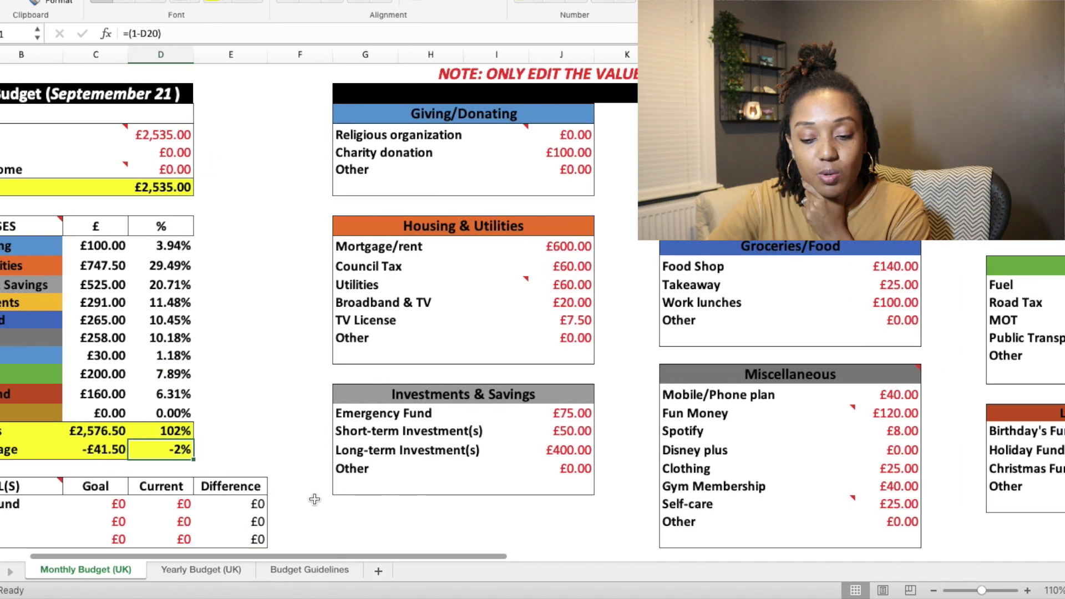
scroll(314, 500, right, 2)
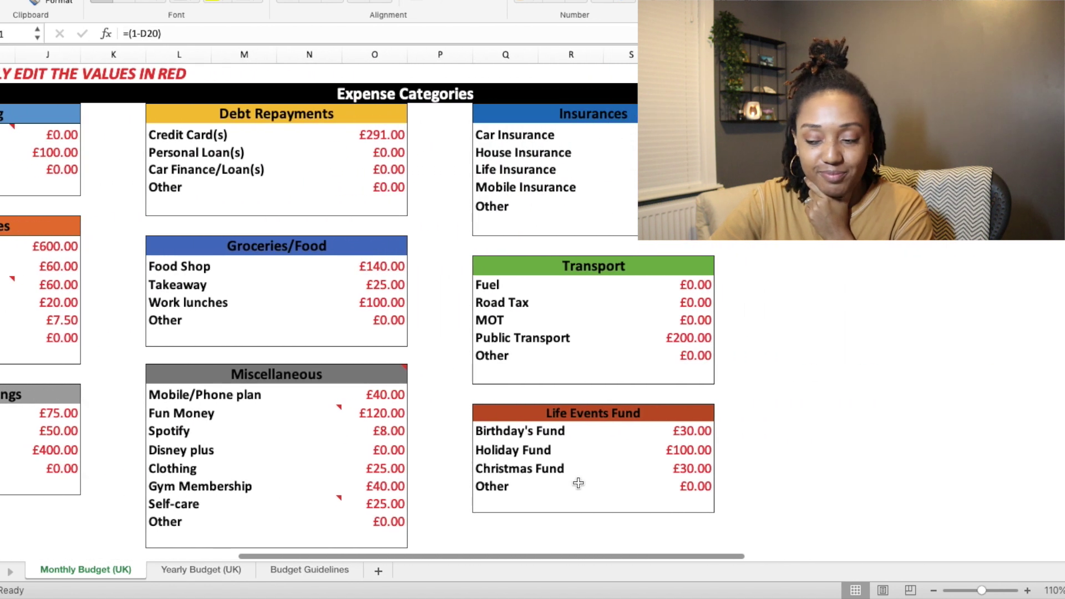
click(701, 449)
text(50)
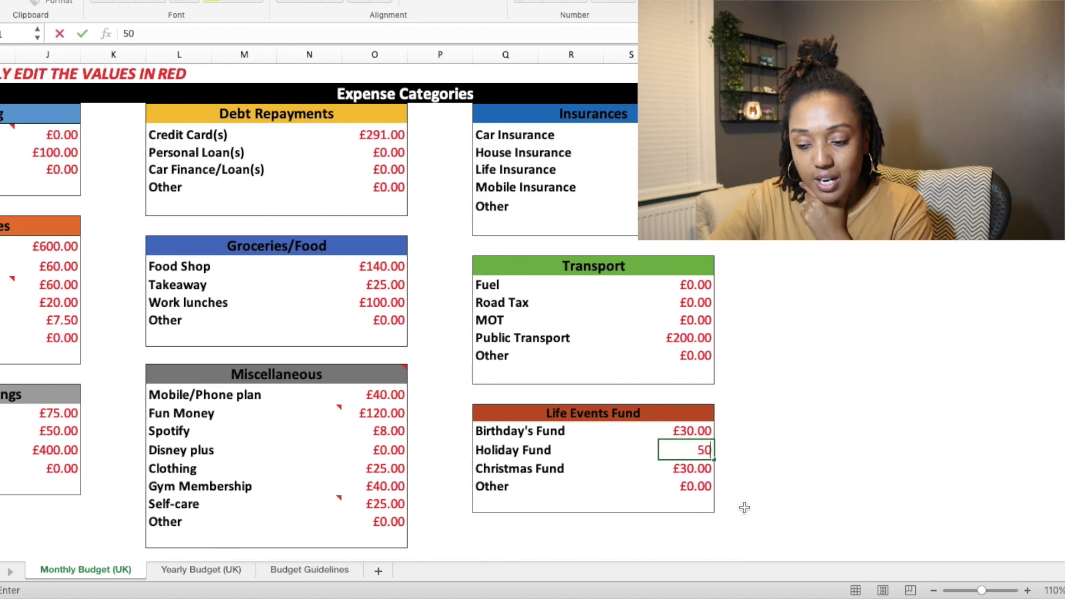
click(762, 514)
- Check the Total Expenses percentage in the summary, and return to the expense categories
scroll(762, 514, left, 10)
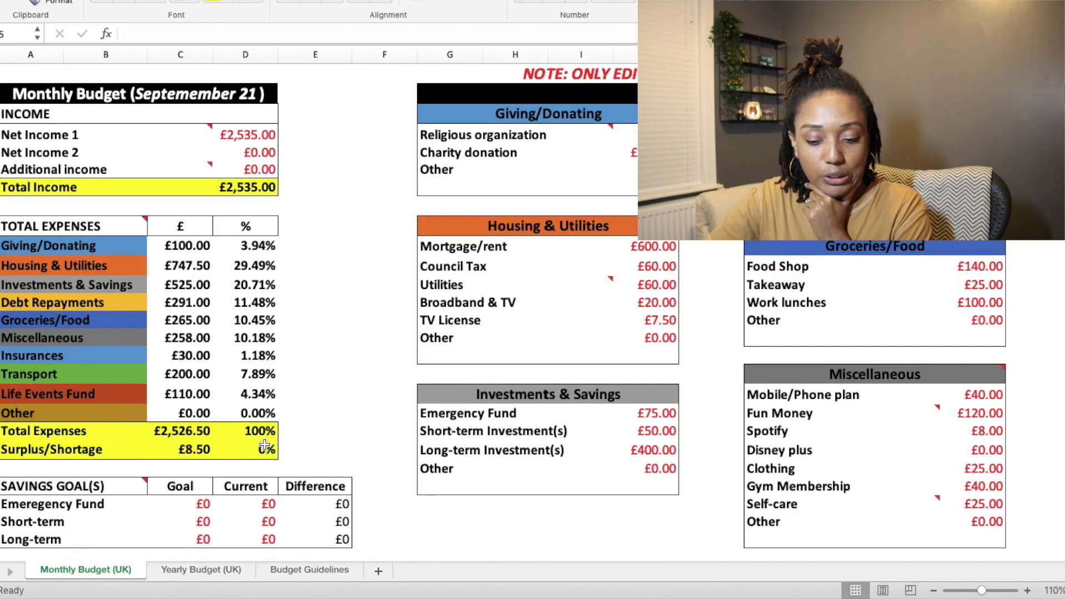
click(259, 429)
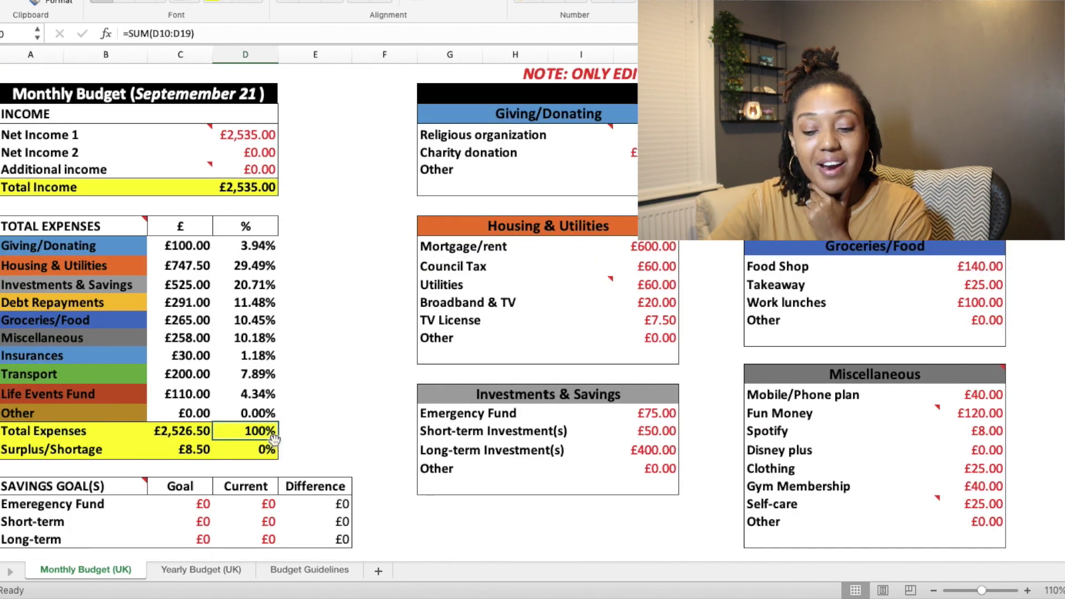
scroll(275, 443, right, 10)
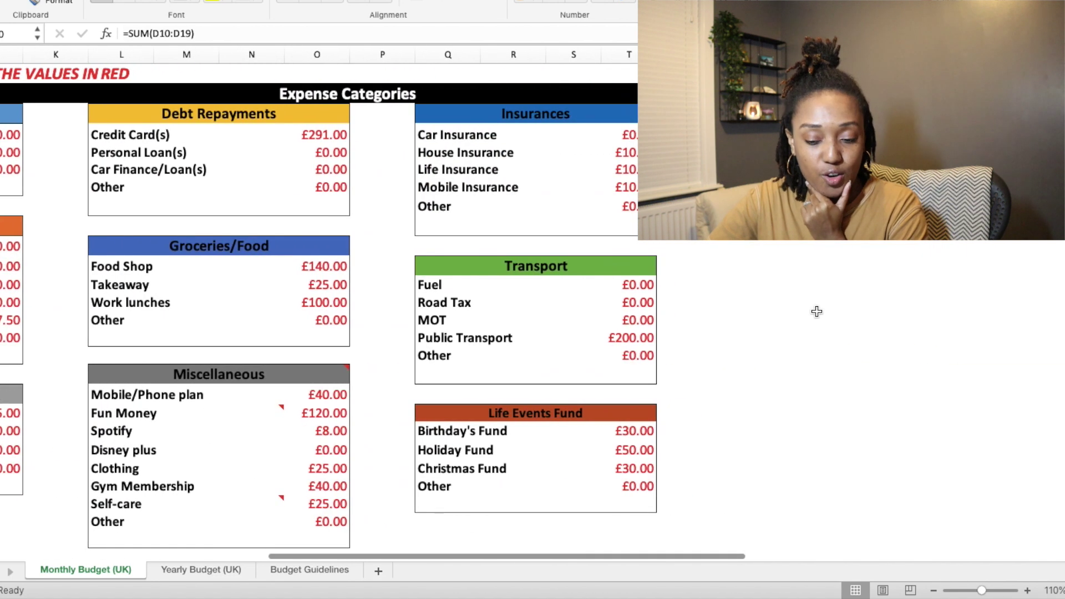